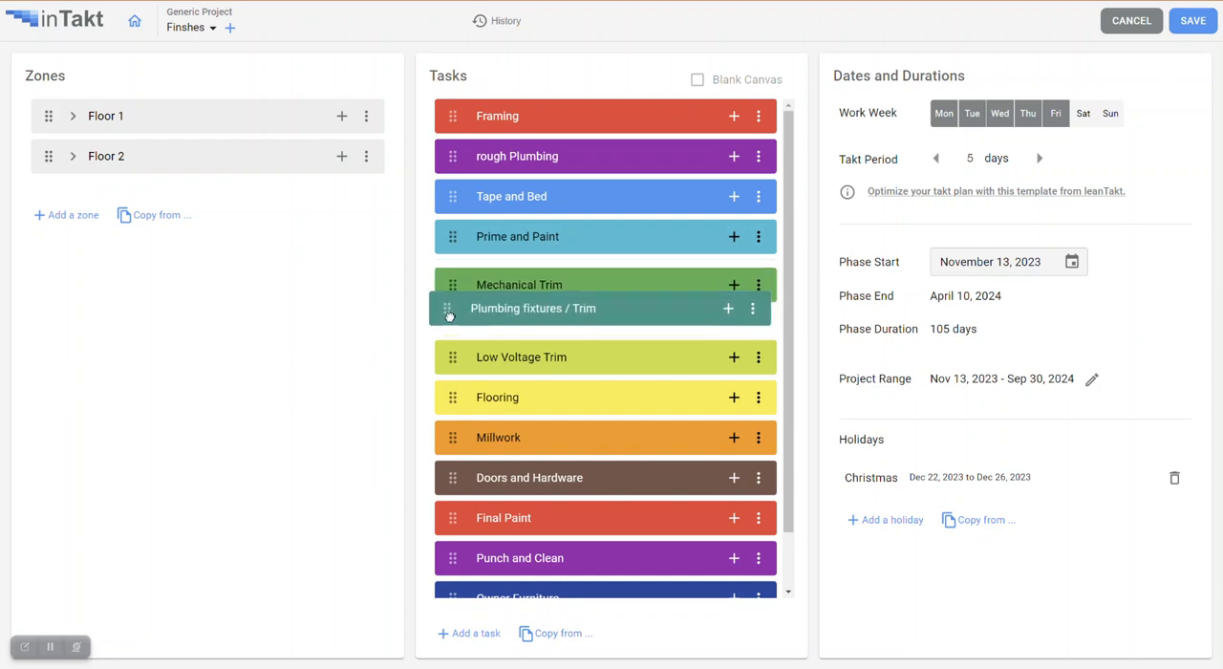
# Move the Flooring task above Low Voltage Trim in the Finshes phase and save the takt settings.
pyautogui.moveTo(446, 397); pyautogui.dragTo(447, 357)
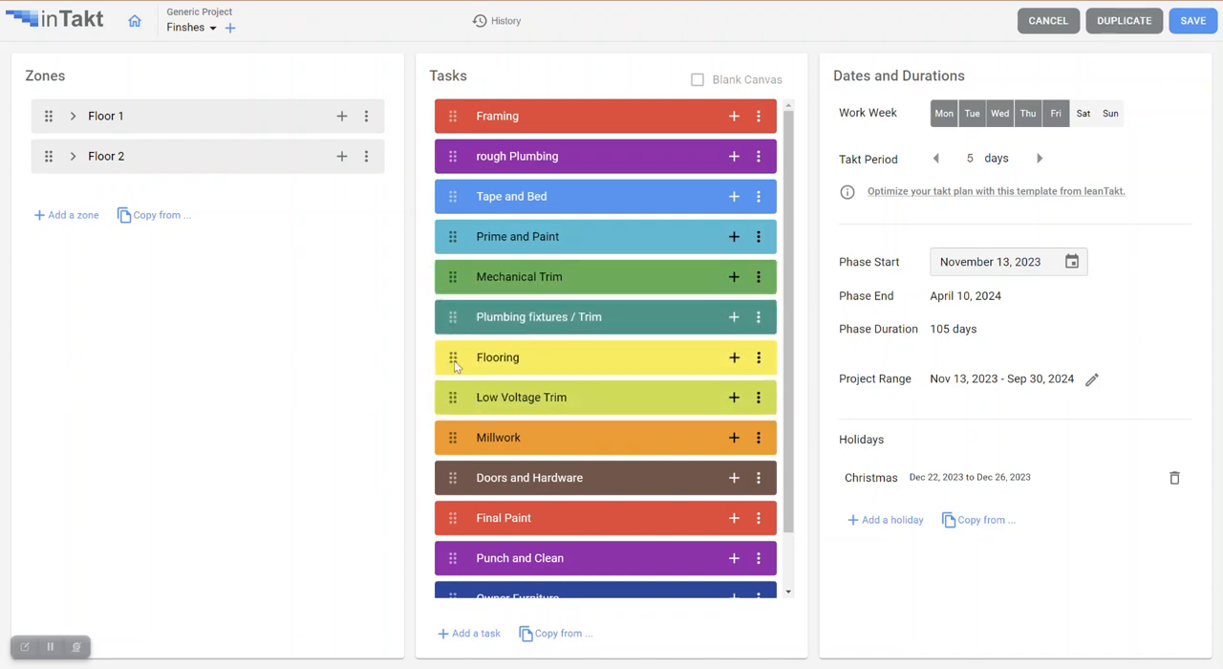
pyautogui.click(1194, 21)
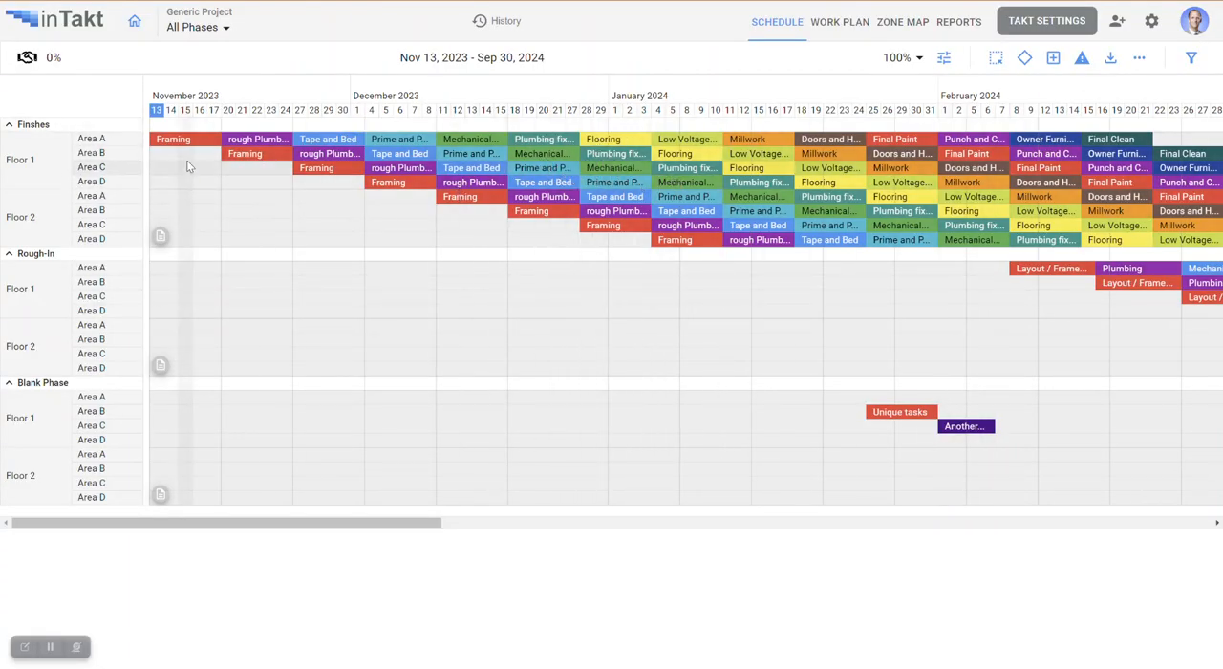
# Enable the Lock Line display option and lock schedule progress through December 12, 2023.
pyautogui.click(944, 59)
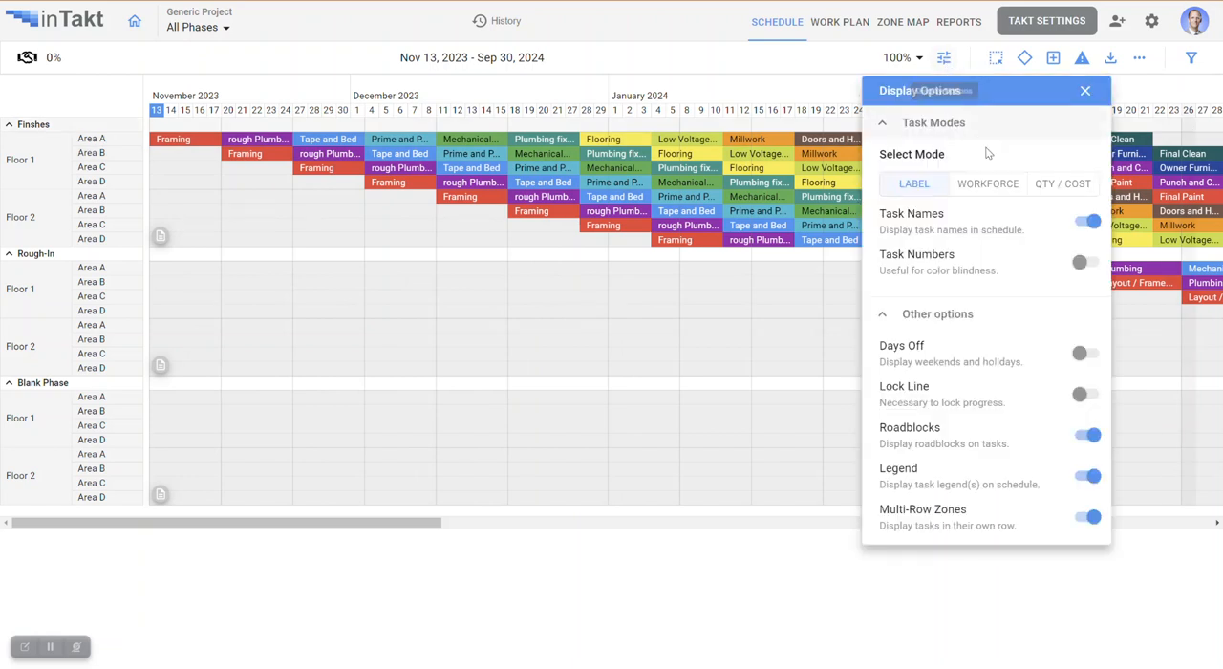
pyautogui.click(1086, 395)
pyautogui.moveTo(292, 87); pyautogui.dragTo(465, 86)
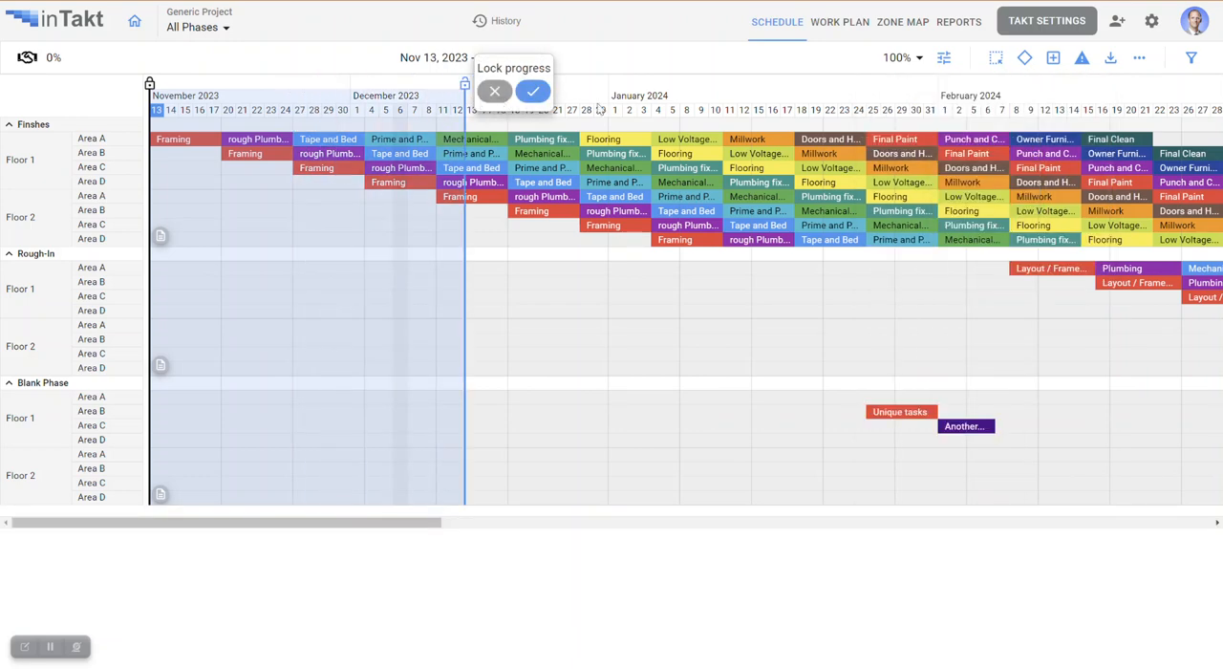
pyautogui.click(532, 91)
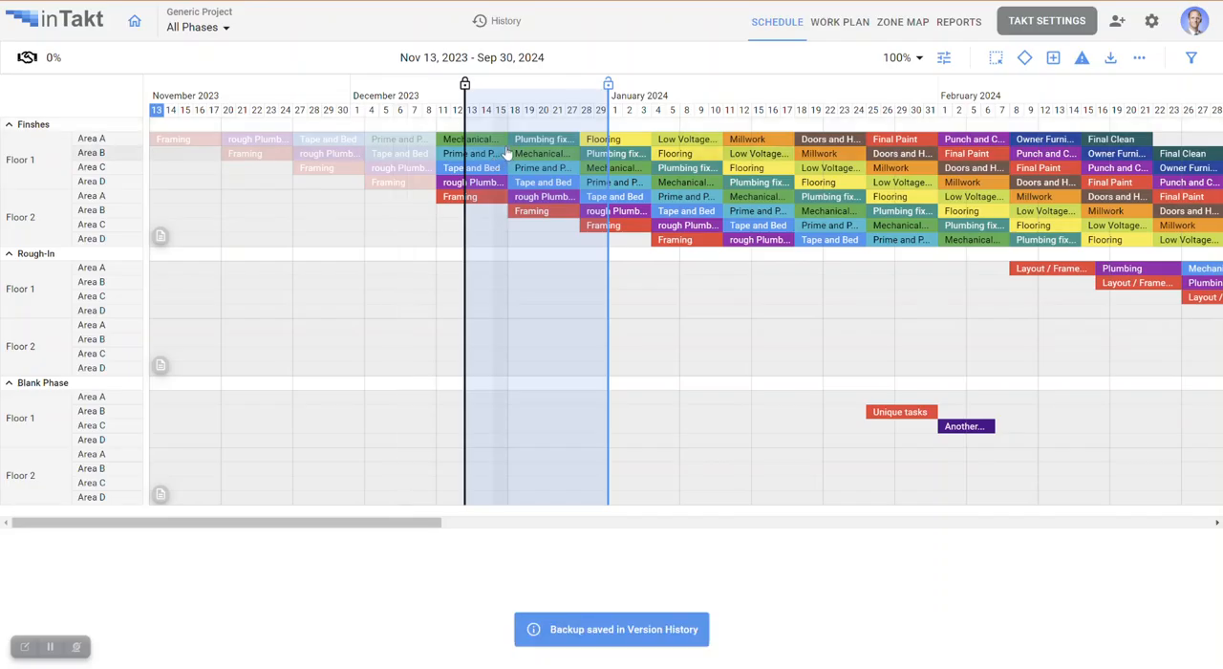
# Hide the Lock Line on the schedule and close the display options.
pyautogui.click(946, 60)
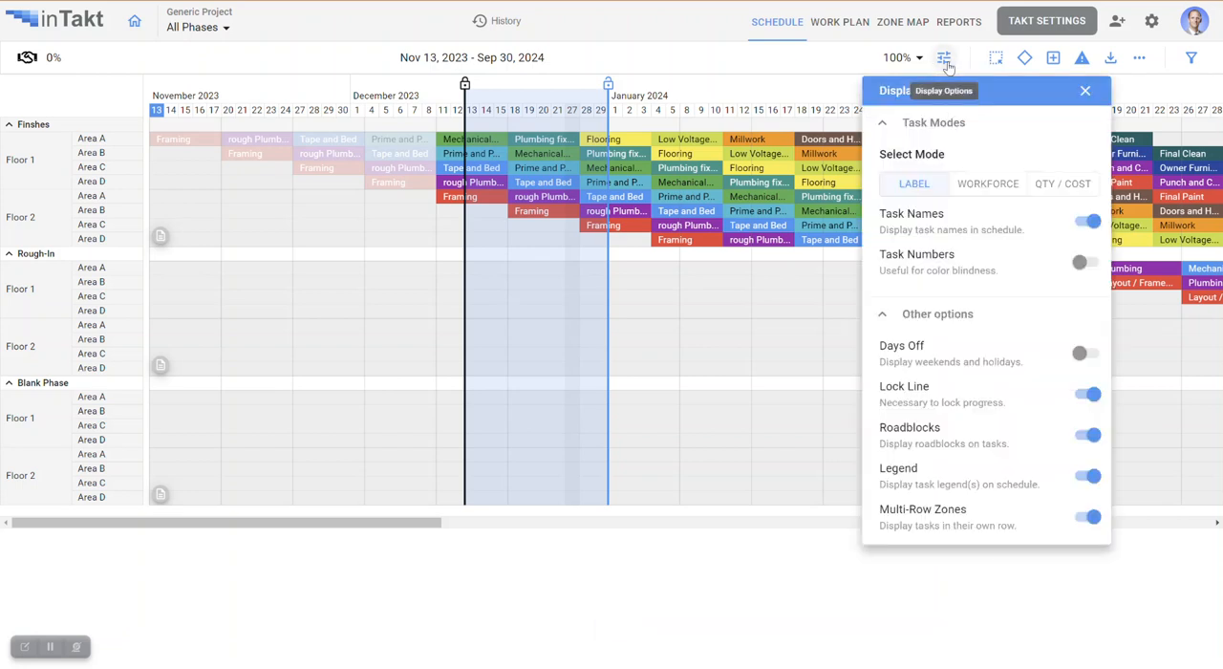
pyautogui.click(1090, 395)
pyautogui.click(1085, 92)
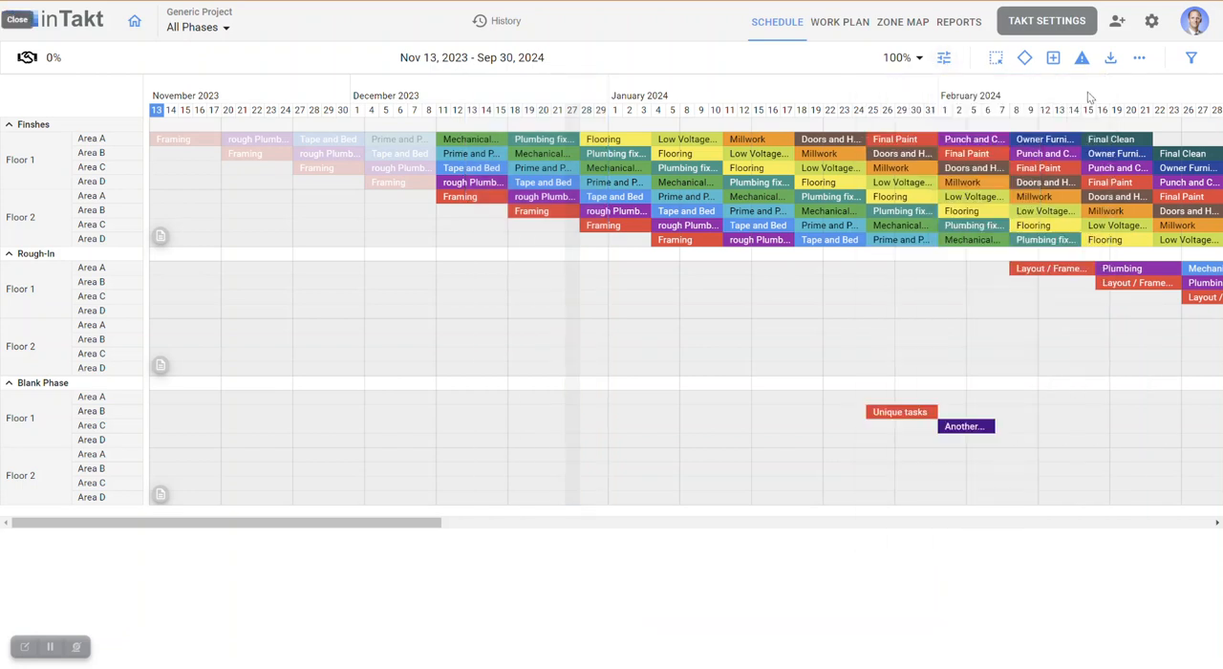
# Reorder the Finshes tasks in the takt settings so Mechanical Trim comes before Prime and Paint, and save.
pyautogui.click(1043, 22)
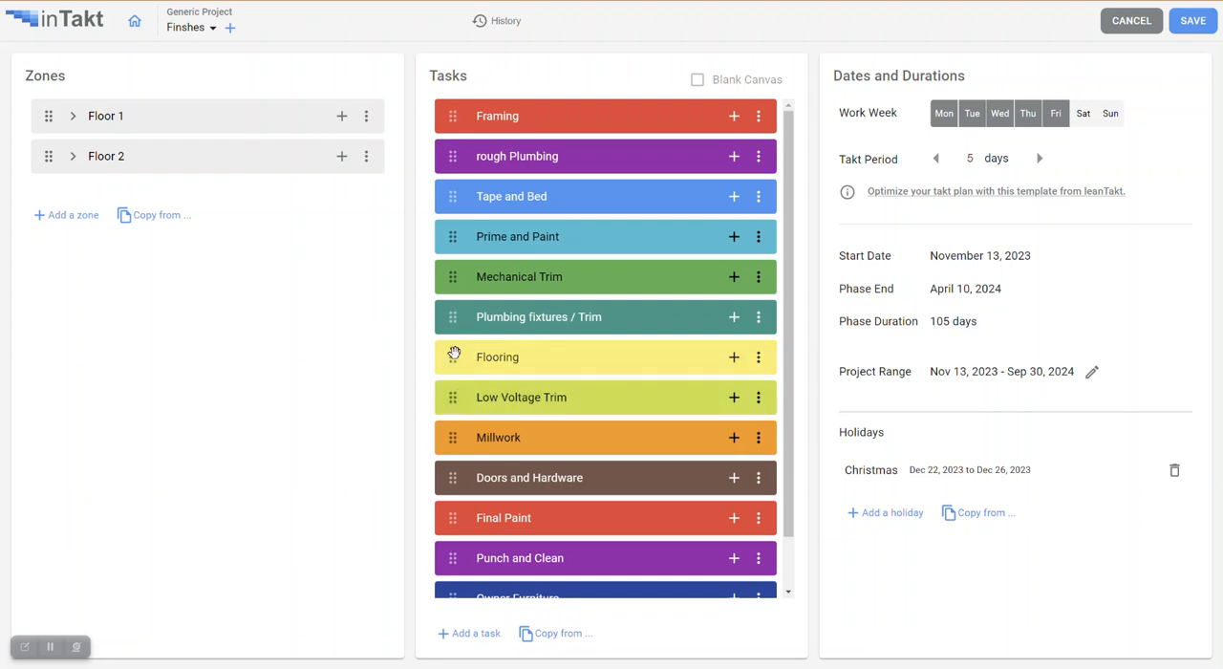
pyautogui.moveTo(454, 231); pyautogui.dragTo(457, 260)
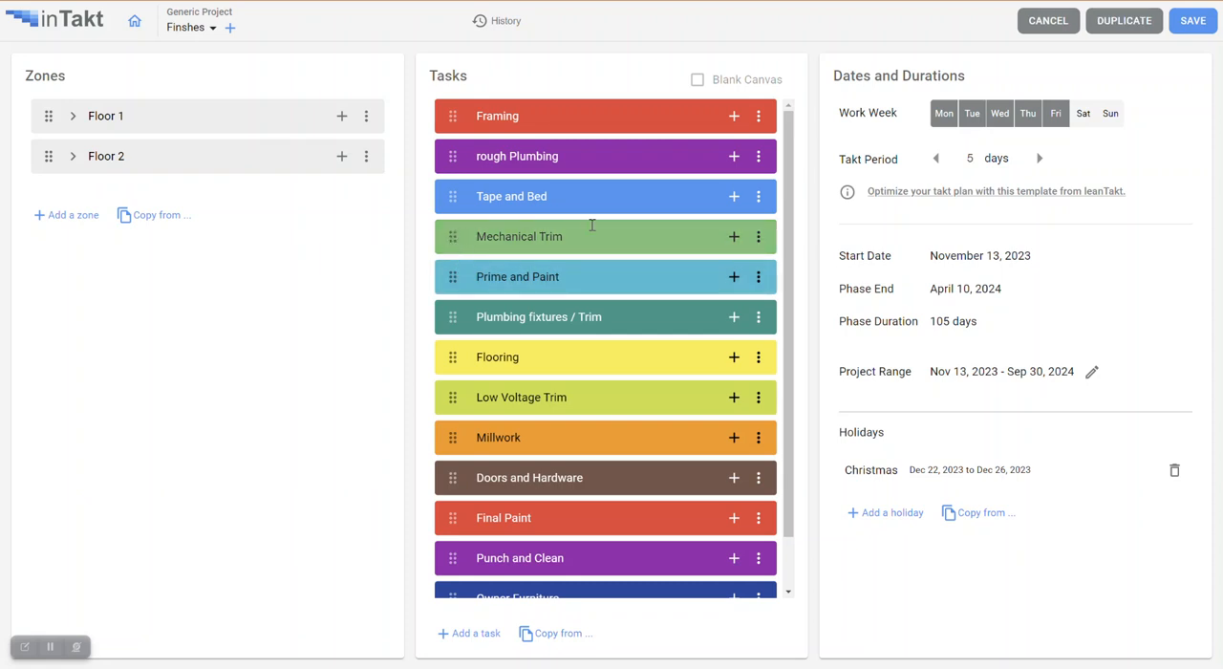
pyautogui.click(1189, 32)
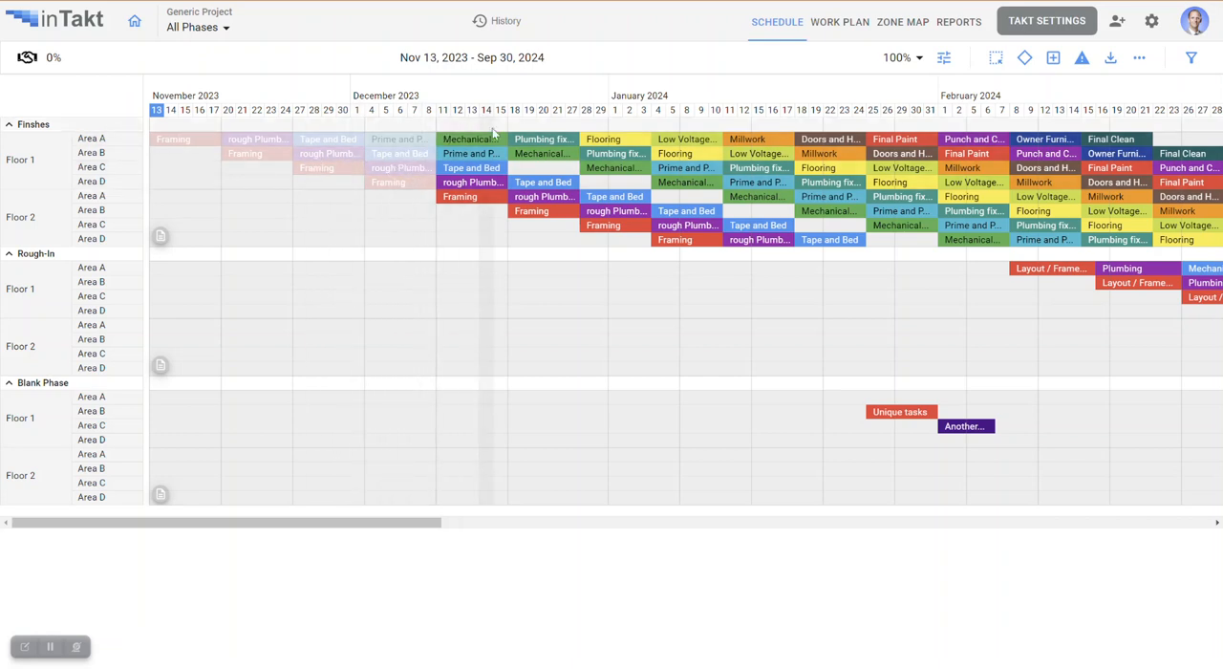
# Inspect the predecessor and successor links of the Mechanical Trim task in Floor 1, Area B, and close its details.
pyautogui.click(560, 154)
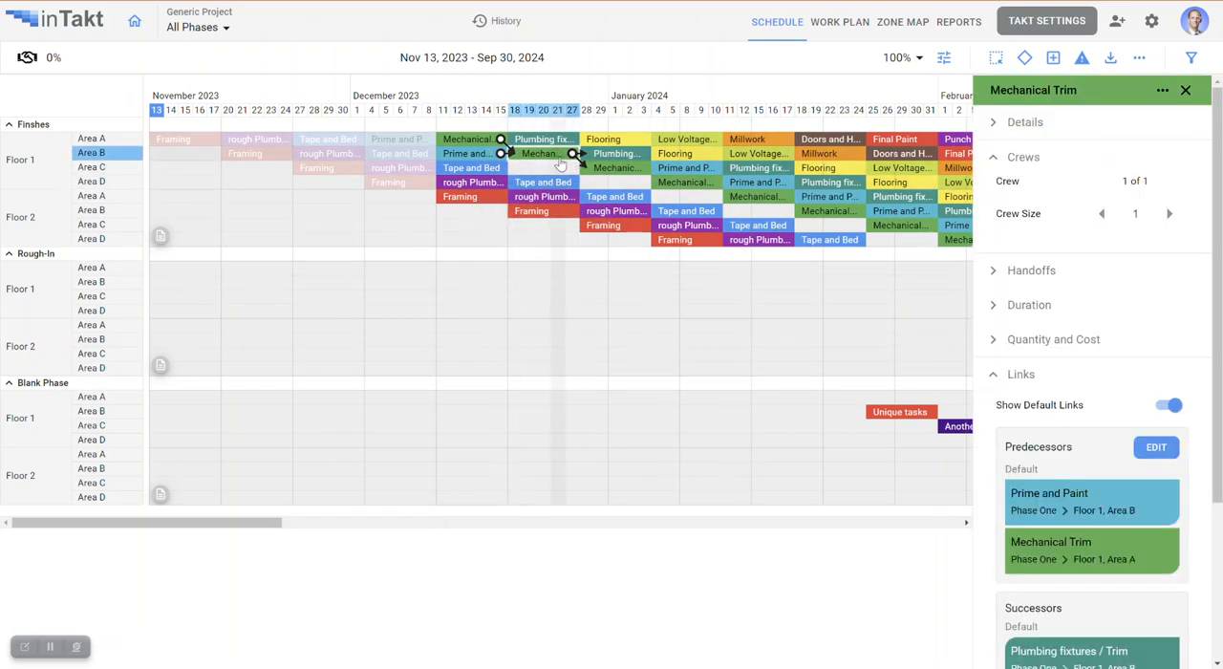
pyautogui.moveTo(597, 205)
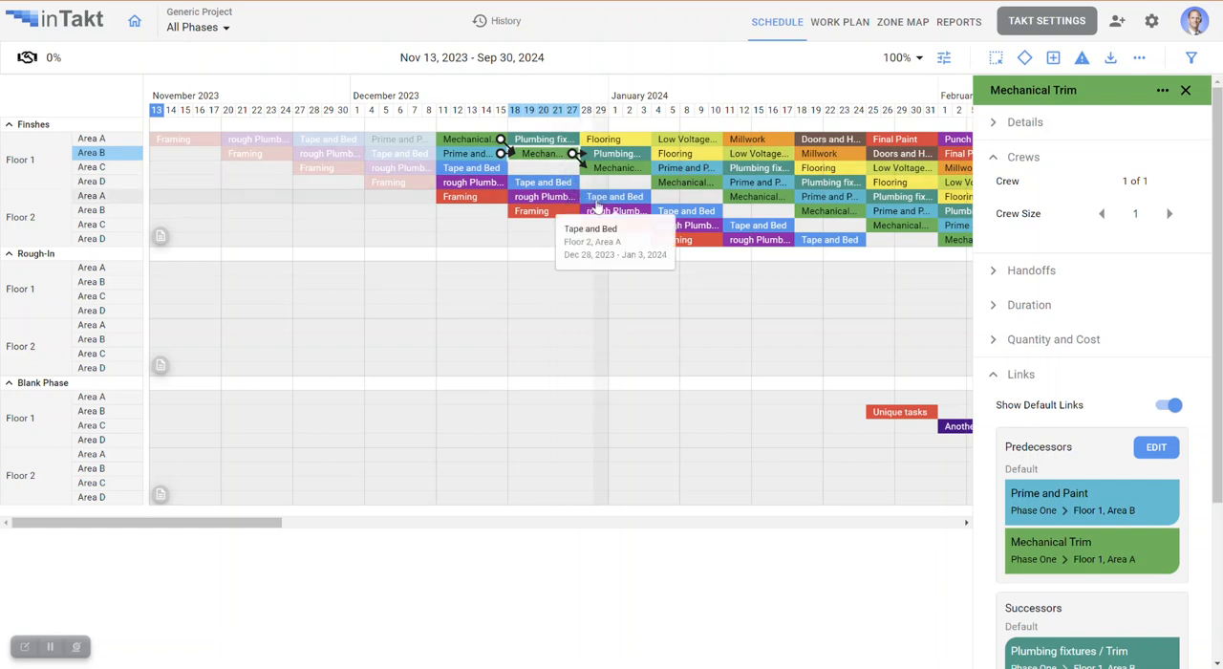
pyautogui.click(1185, 91)
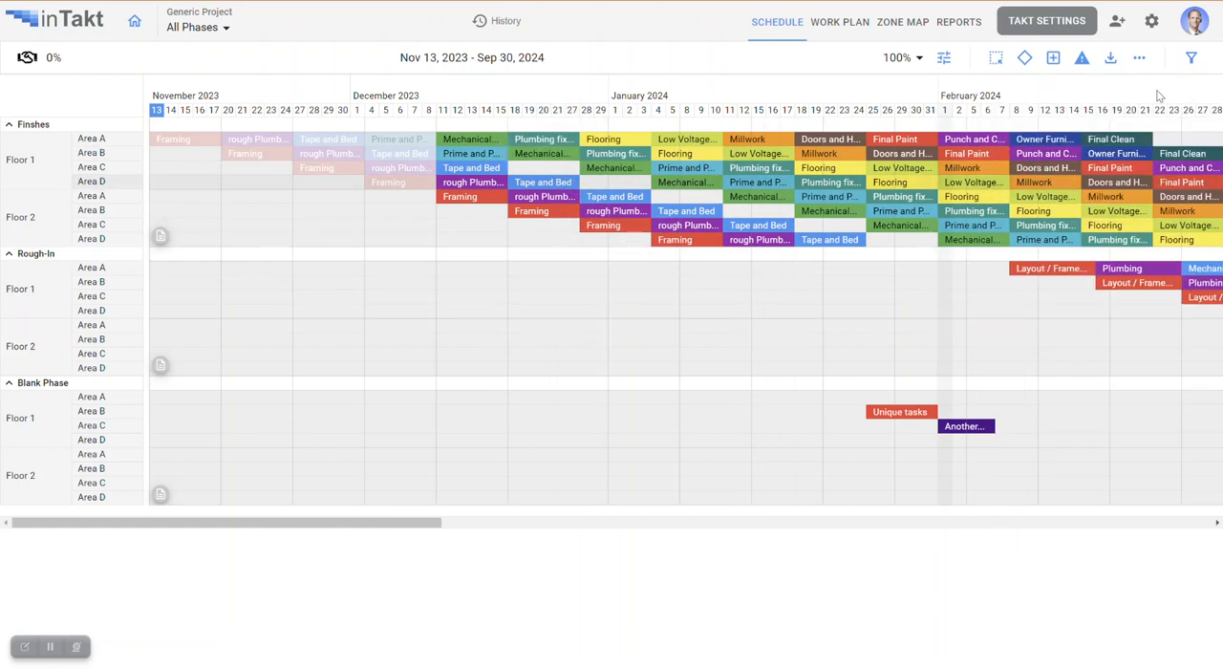
# Reorder the Floor 1 zones in the takt settings so Area B comes before Area A, and save.
pyautogui.click(1046, 21)
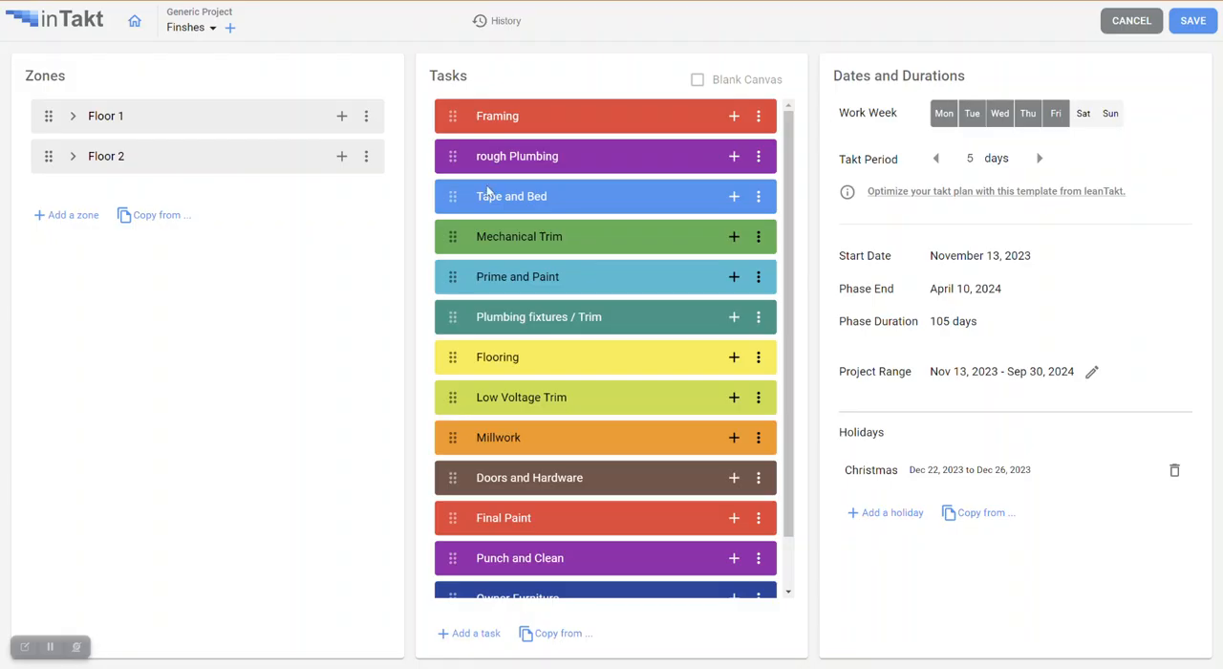
pyautogui.click(73, 157)
pyautogui.click(73, 116)
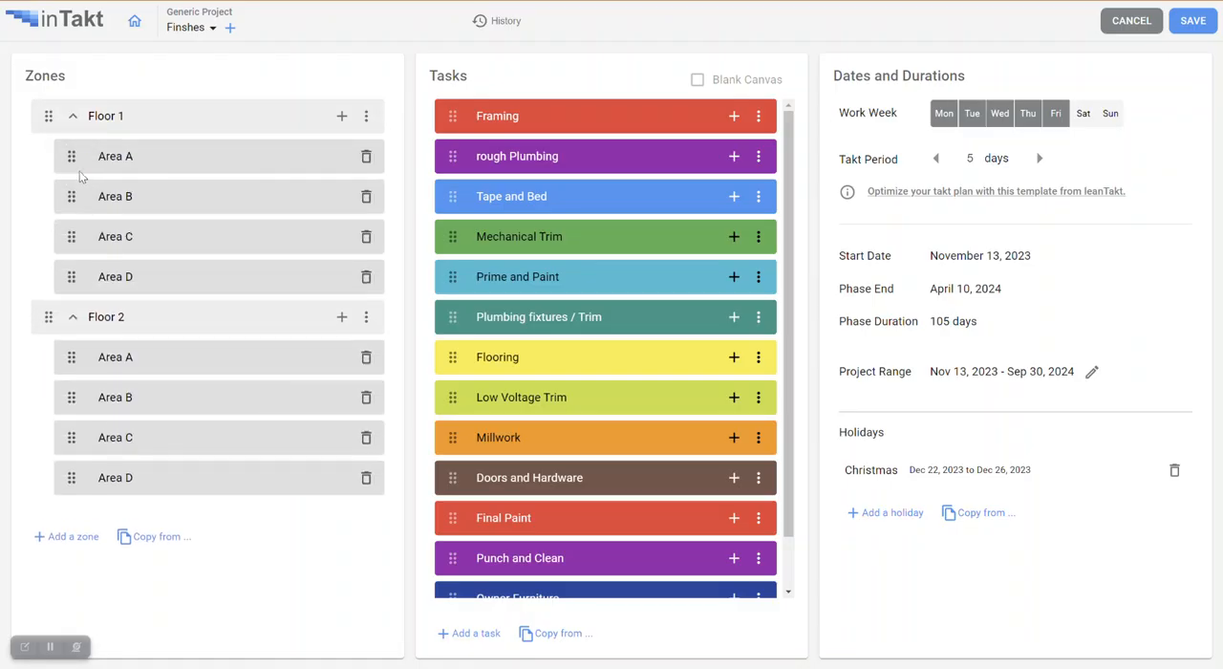
pyautogui.moveTo(69, 156); pyautogui.dragTo(76, 201)
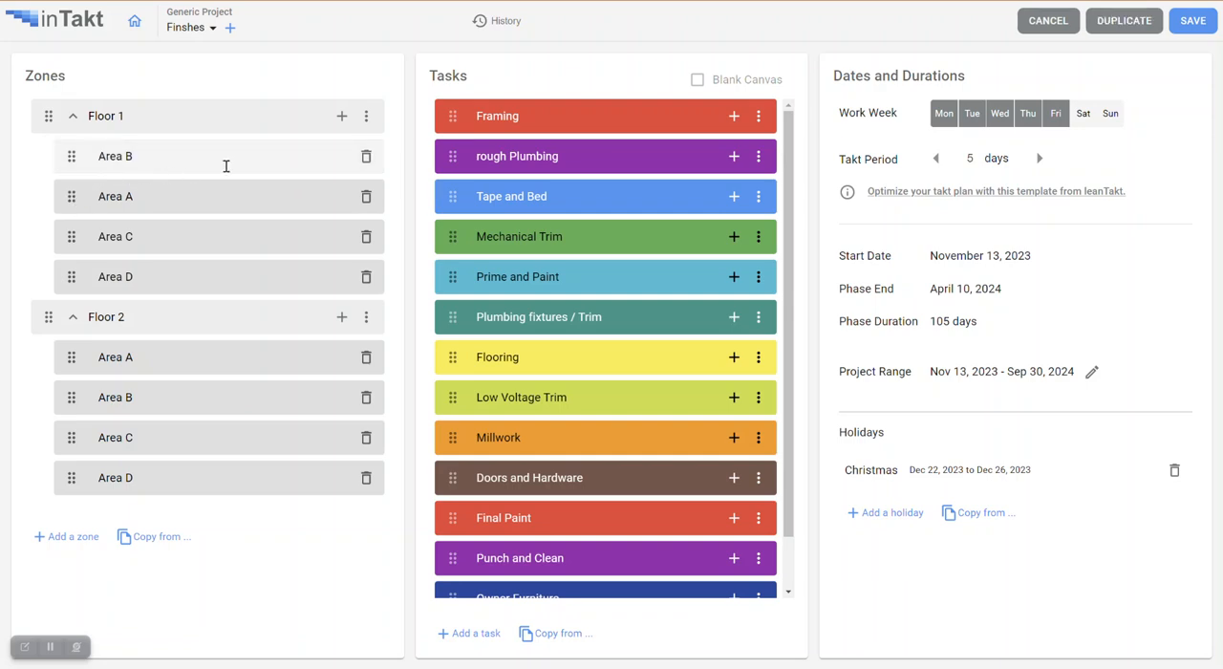
pyautogui.click(1194, 23)
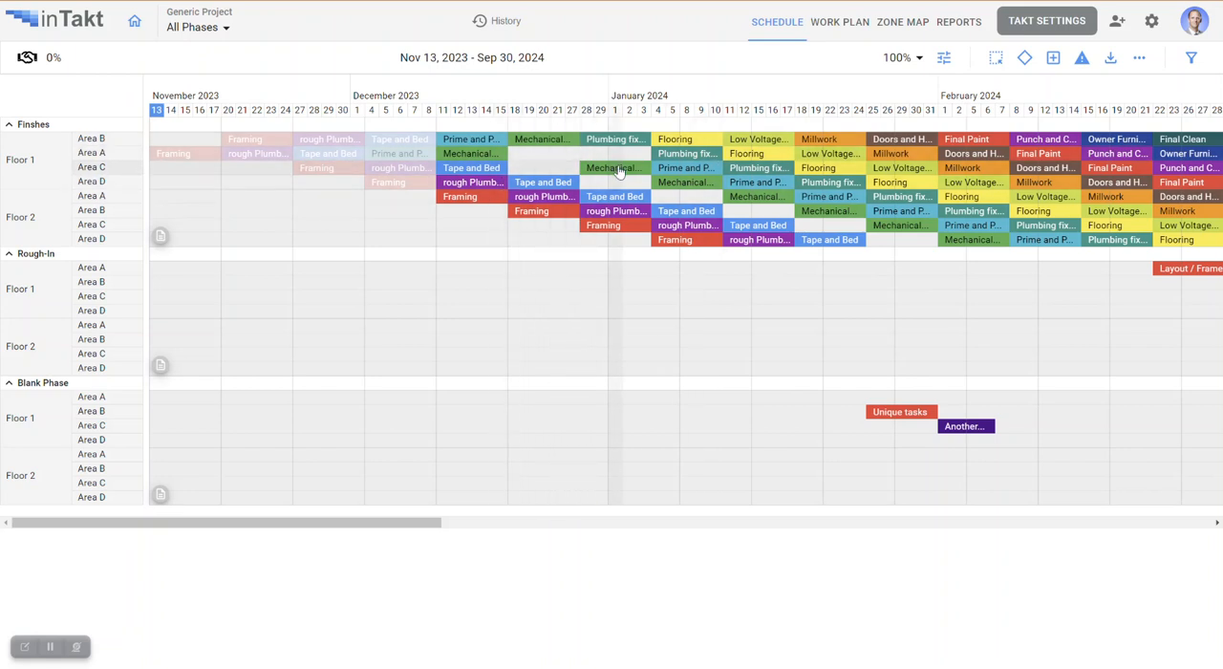
pyautogui.moveTo(619, 170)
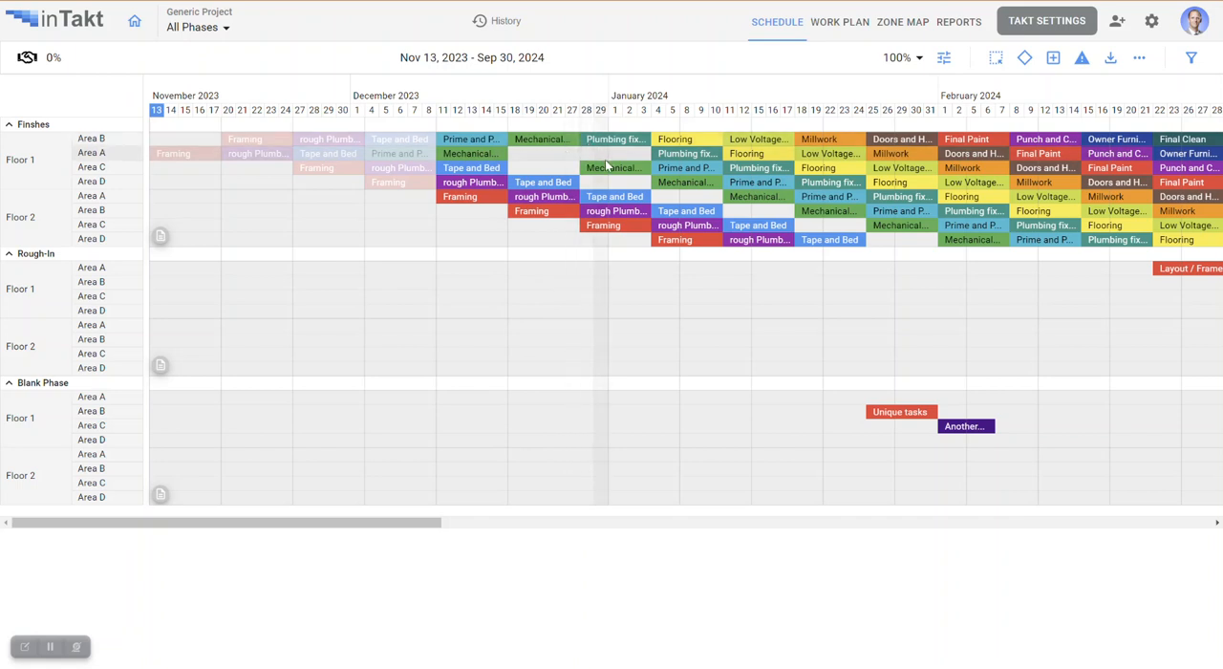
# Set the Mechanical Trim task period to 3 days in the takt settings' task properties.
pyautogui.click(1022, 21)
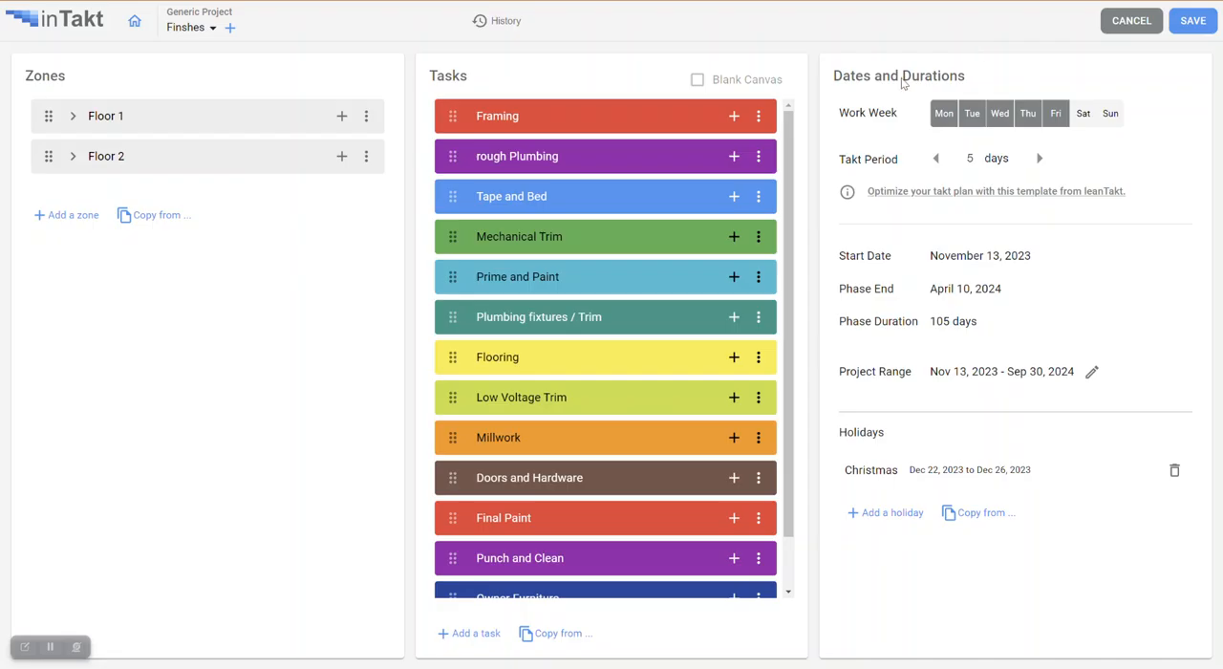
pyautogui.click(758, 237)
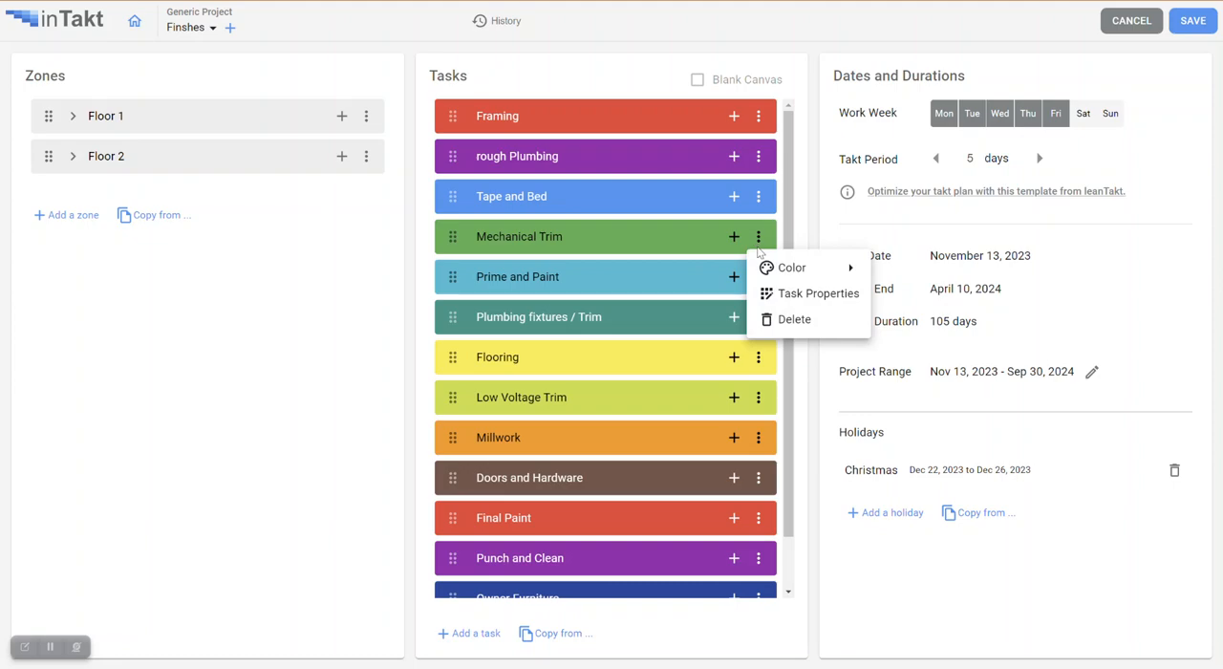
pyautogui.click(800, 294)
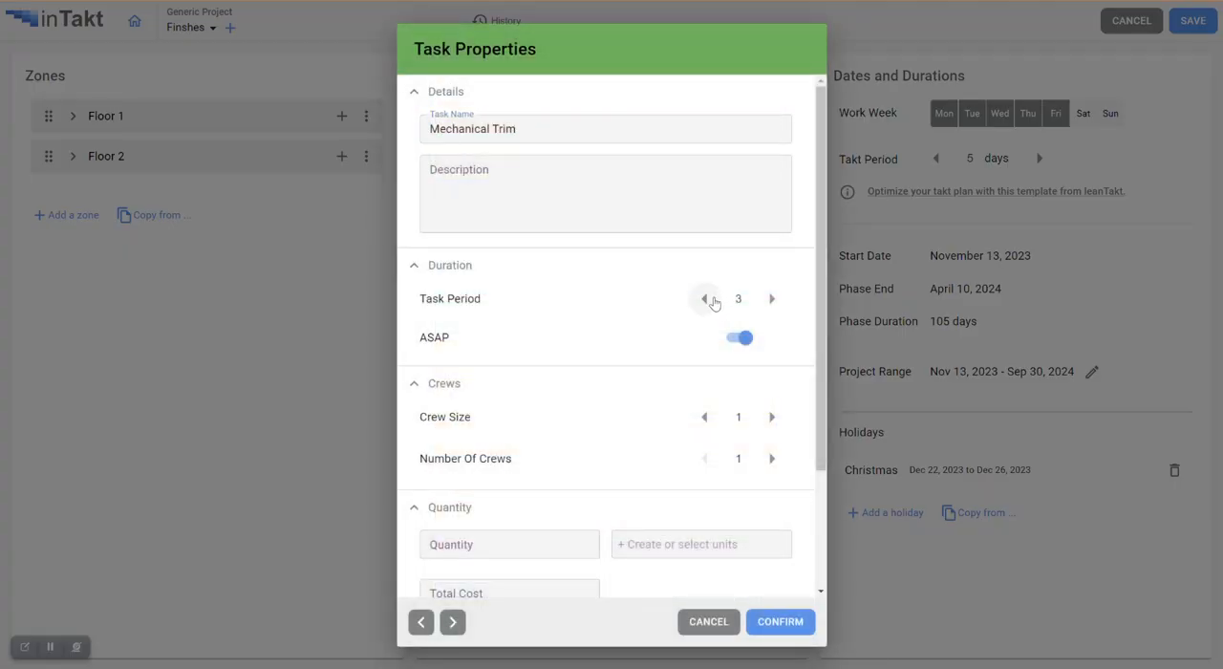
pyautogui.click(786, 623)
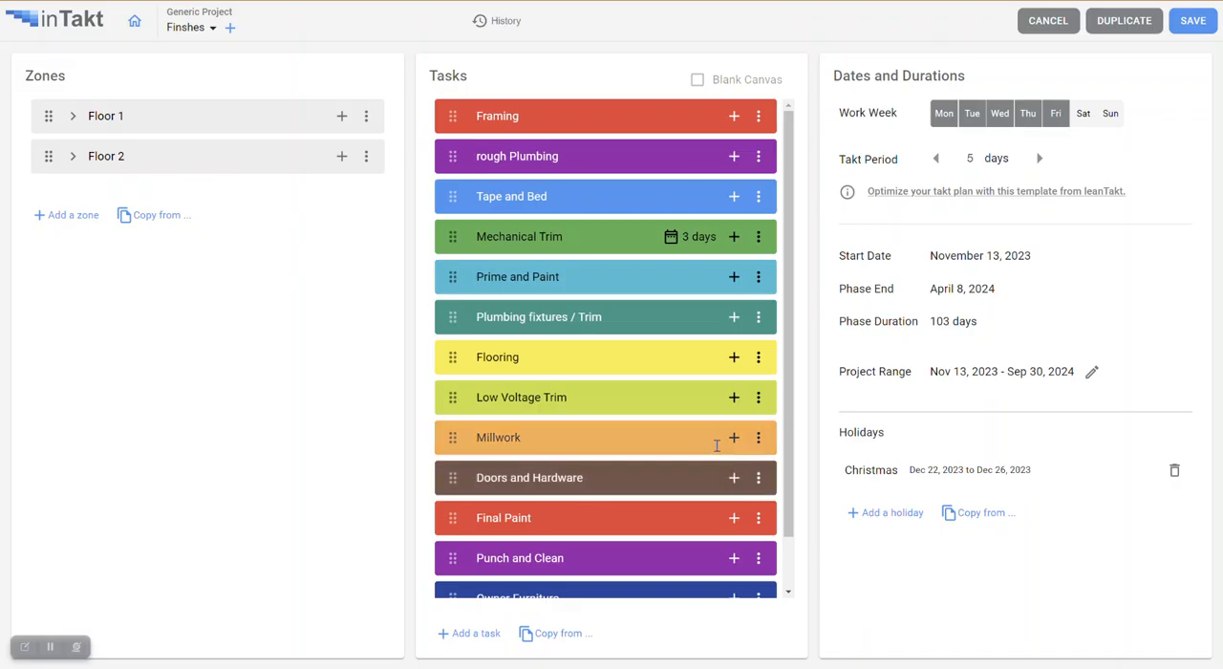
# Set the Flooring task period to 6 days, save the takt settings, and review the updated schedule.
pyautogui.click(758, 357)
pyautogui.click(802, 412)
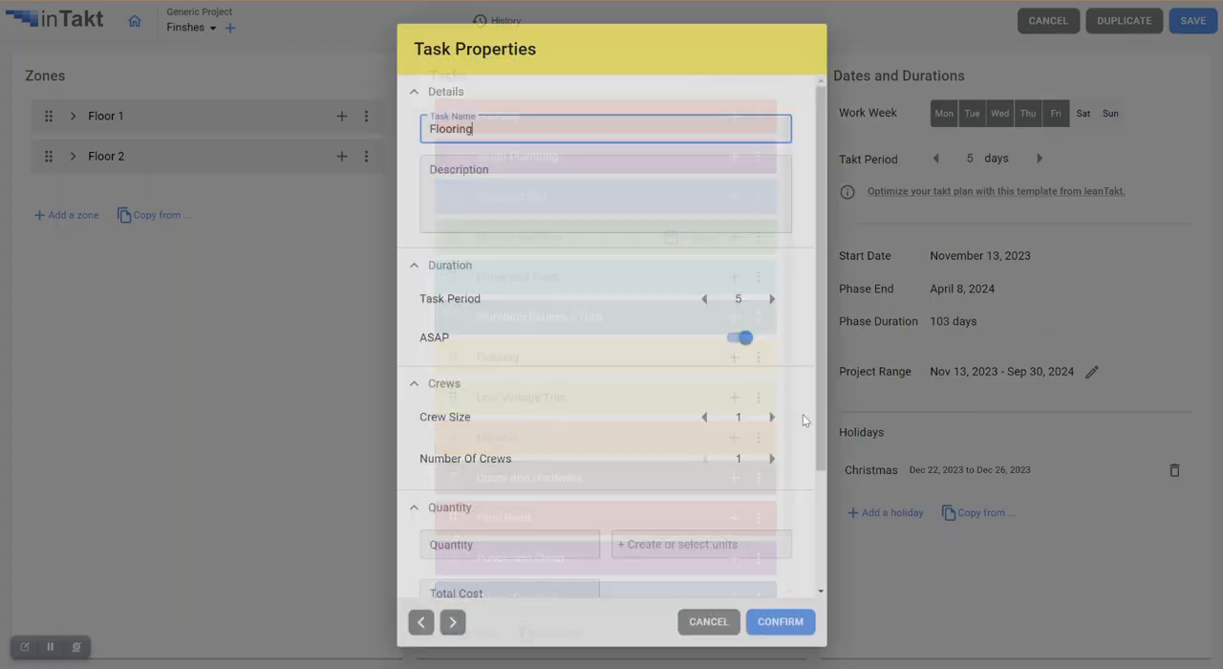
pyautogui.click(771, 300)
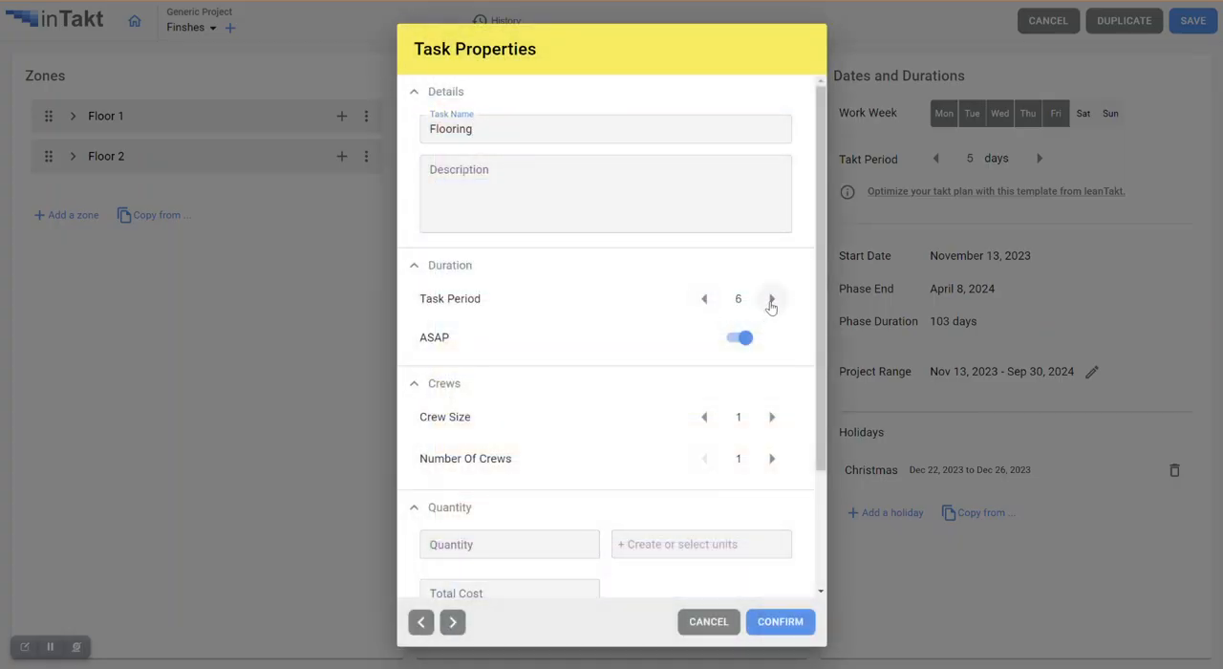
pyautogui.click(781, 621)
pyautogui.click(1190, 23)
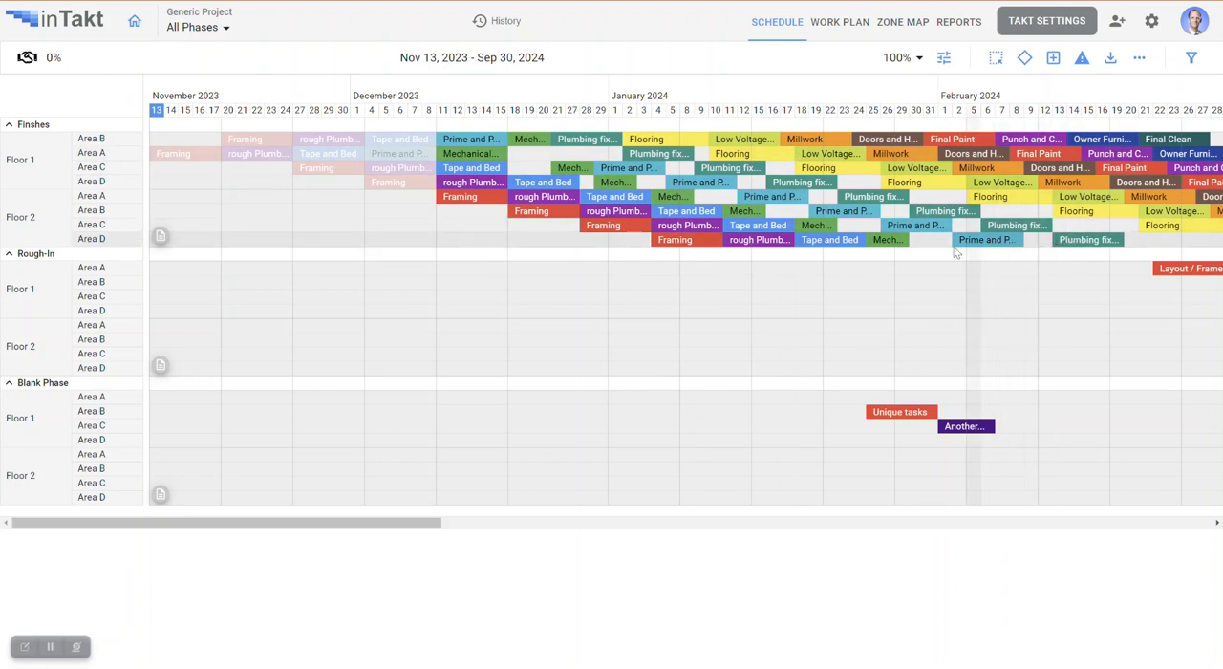
pyautogui.moveTo(936, 218)
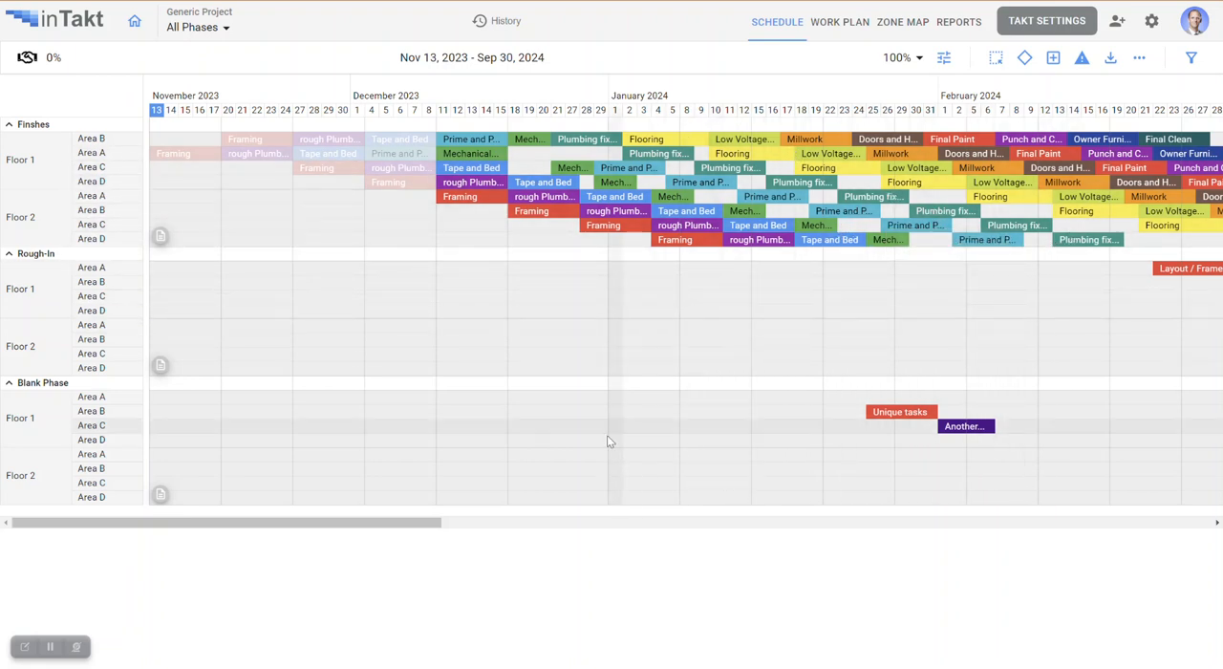
pyautogui.moveTo(413, 523); pyautogui.dragTo(473, 524)
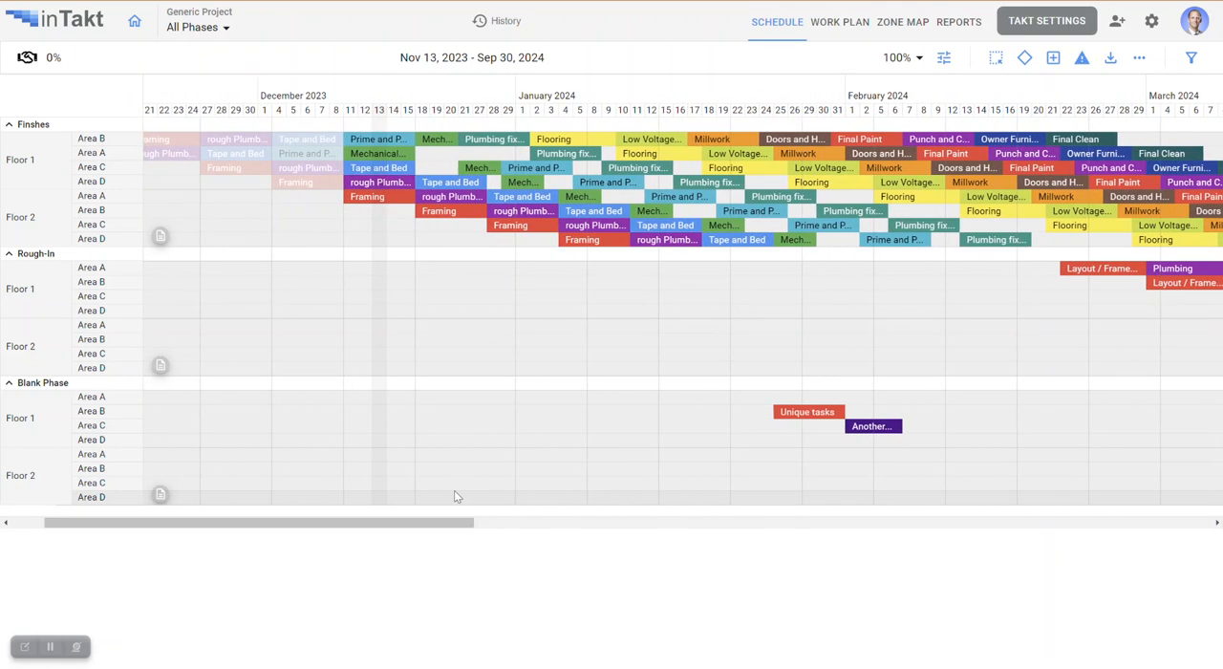
# Set the Flooring task period back to 5 days in the takt settings' task properties.
pyautogui.click(1049, 20)
pyautogui.click(758, 356)
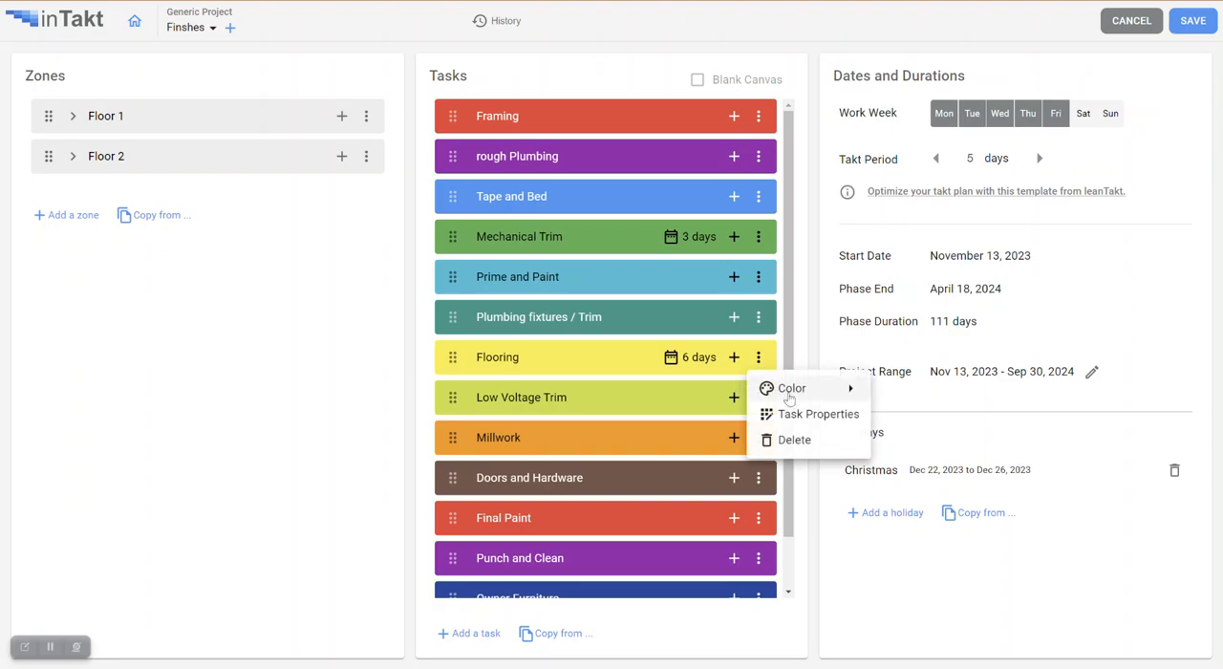
pyautogui.click(810, 421)
pyautogui.click(718, 303)
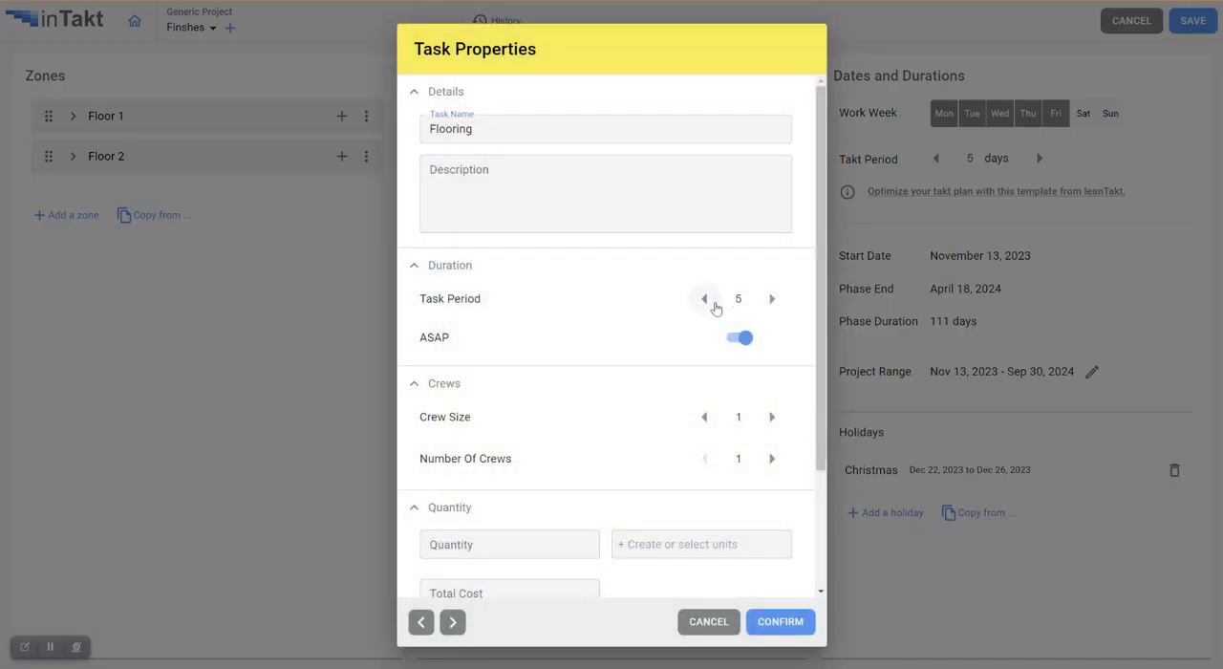
pyautogui.click(789, 622)
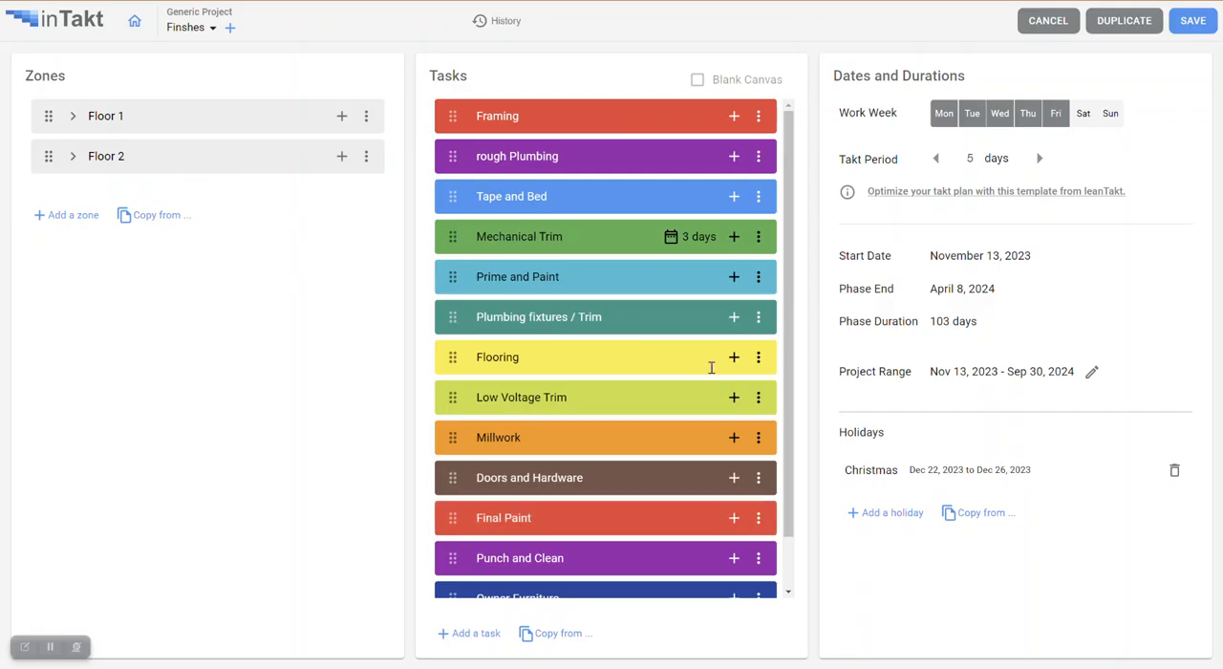
# Restore the Mechanical Trim task period to 5 days and save the takt settings.
pyautogui.click(759, 236)
pyautogui.click(845, 295)
pyautogui.click(773, 300)
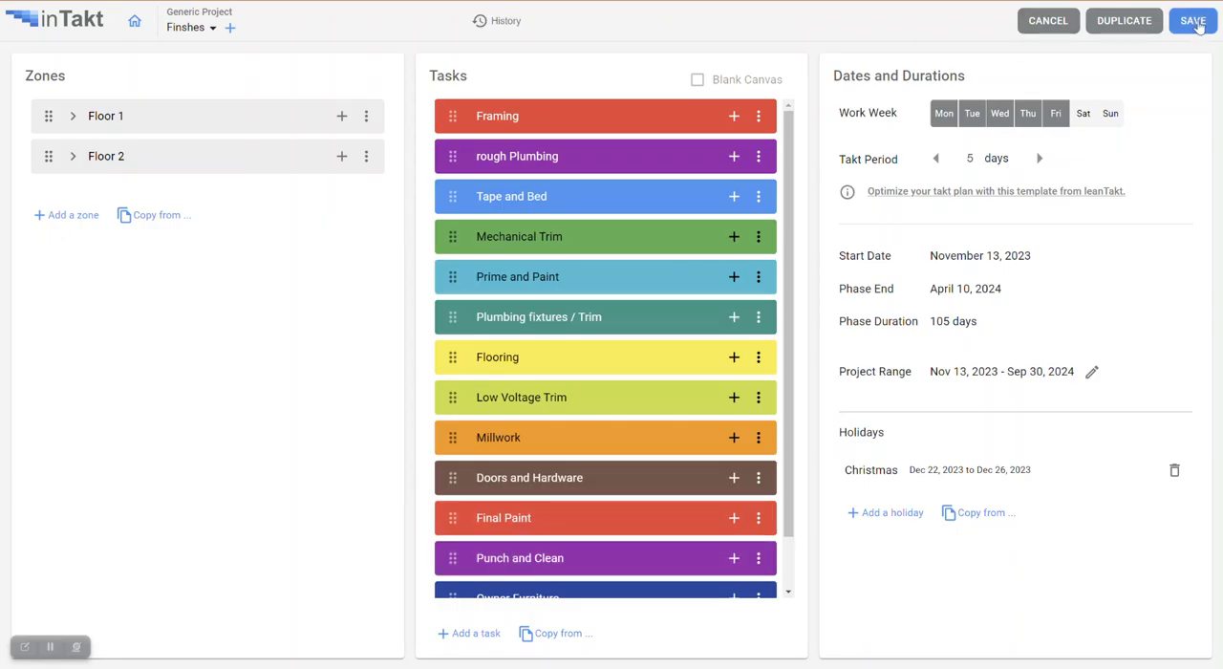
pyautogui.click(1194, 21)
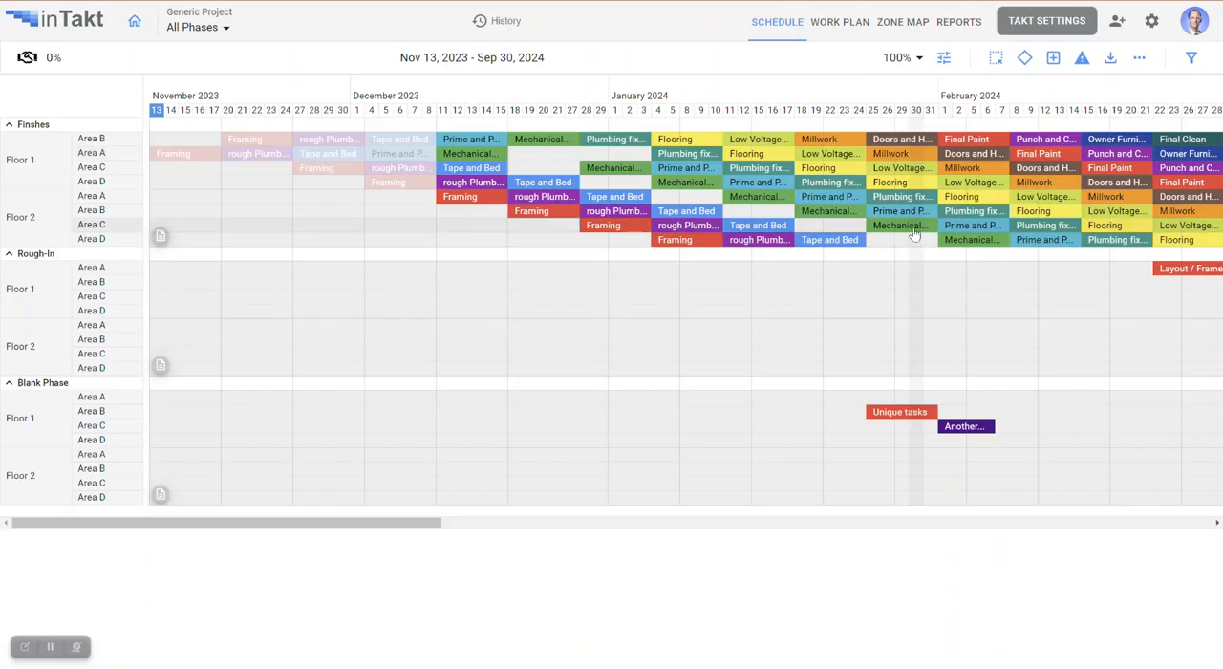
# Replace the Mechanical Trim predecessor of Plumbing fixtures / Trim in Finshes Floor 1, Area B with that area's Prime and Paint, and save the links.
pyautogui.click(618, 140)
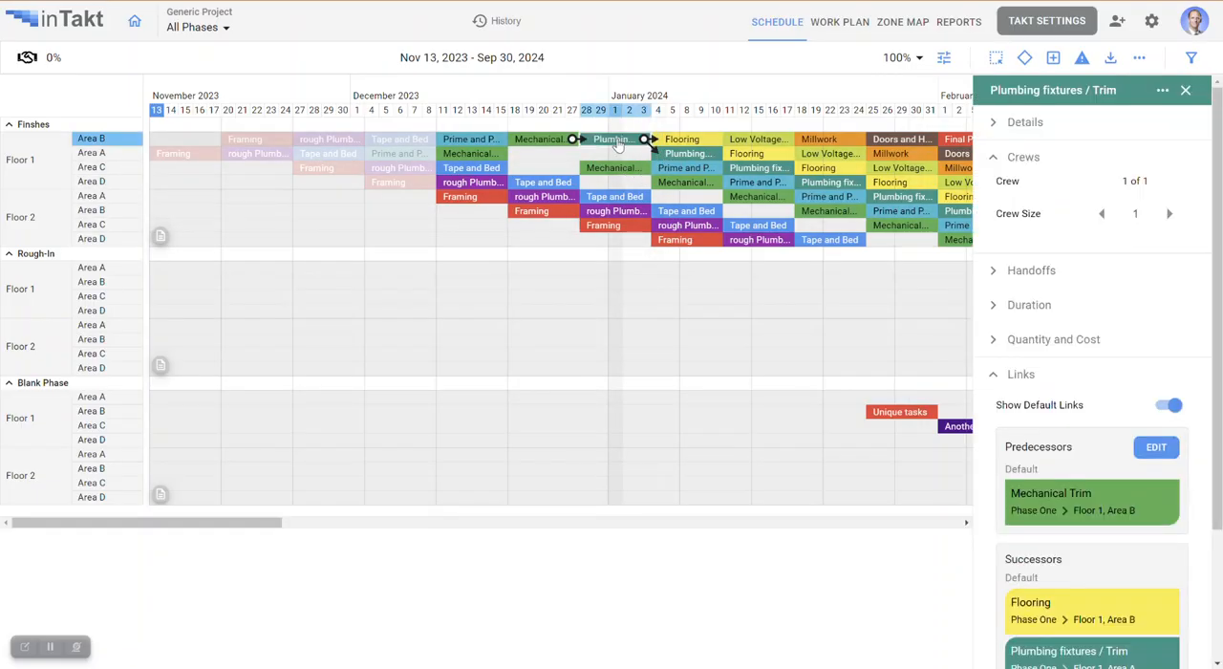
pyautogui.click(1157, 448)
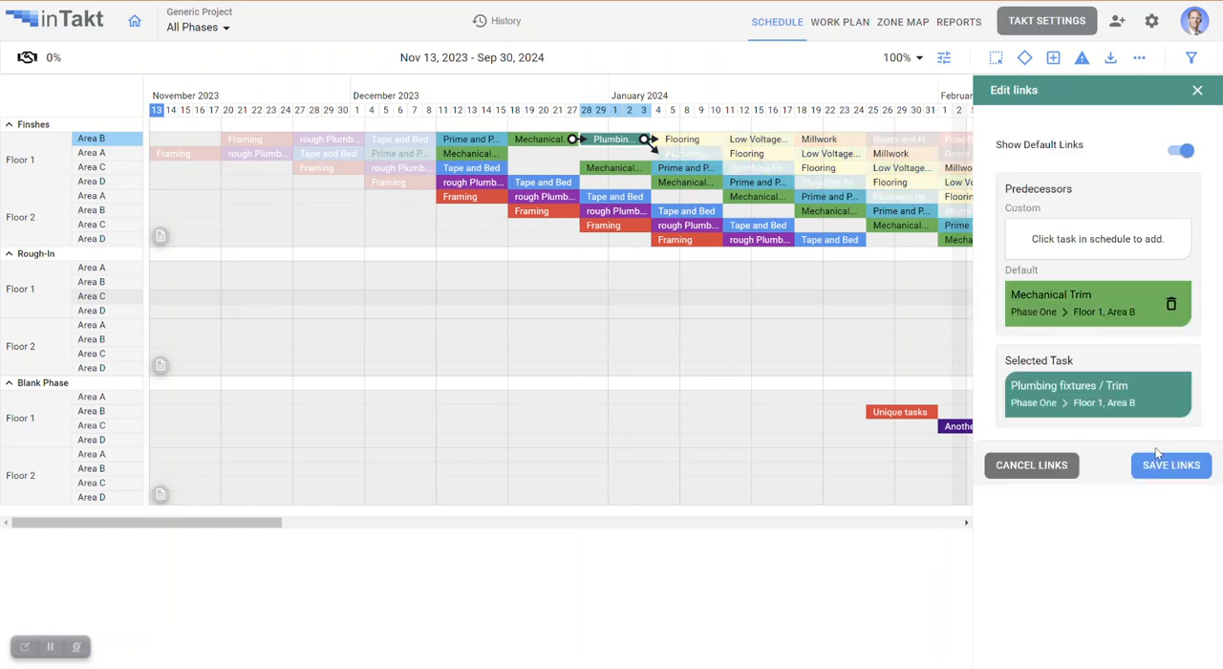
pyautogui.click(1169, 304)
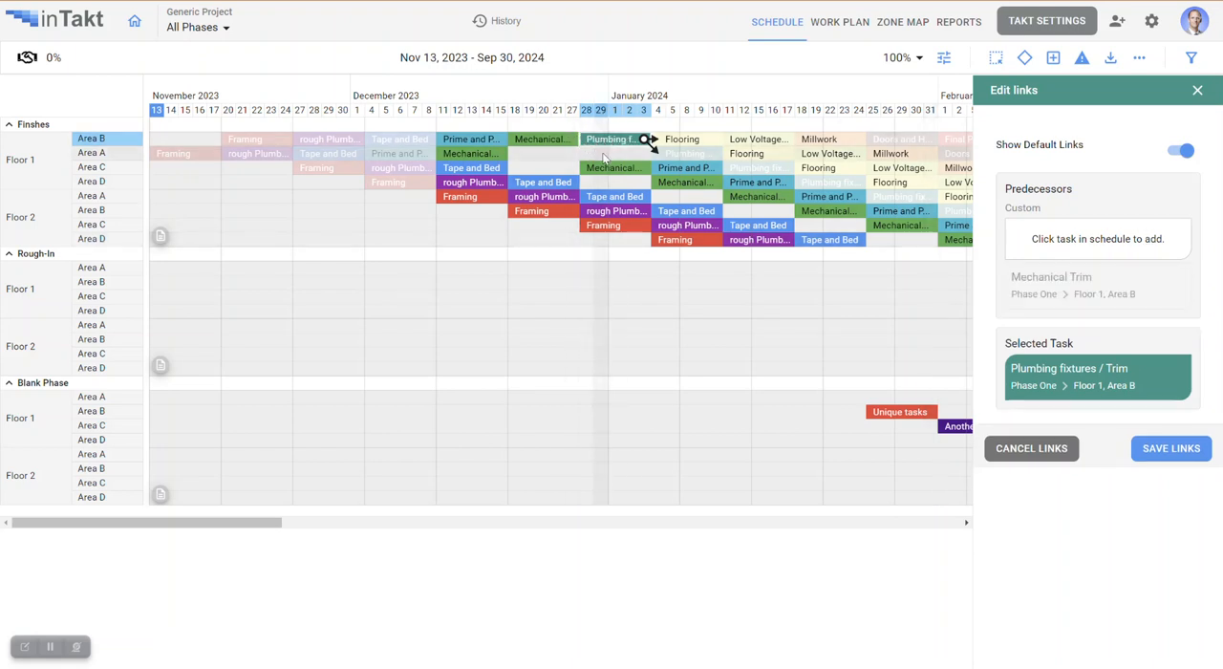
pyautogui.click(490, 142)
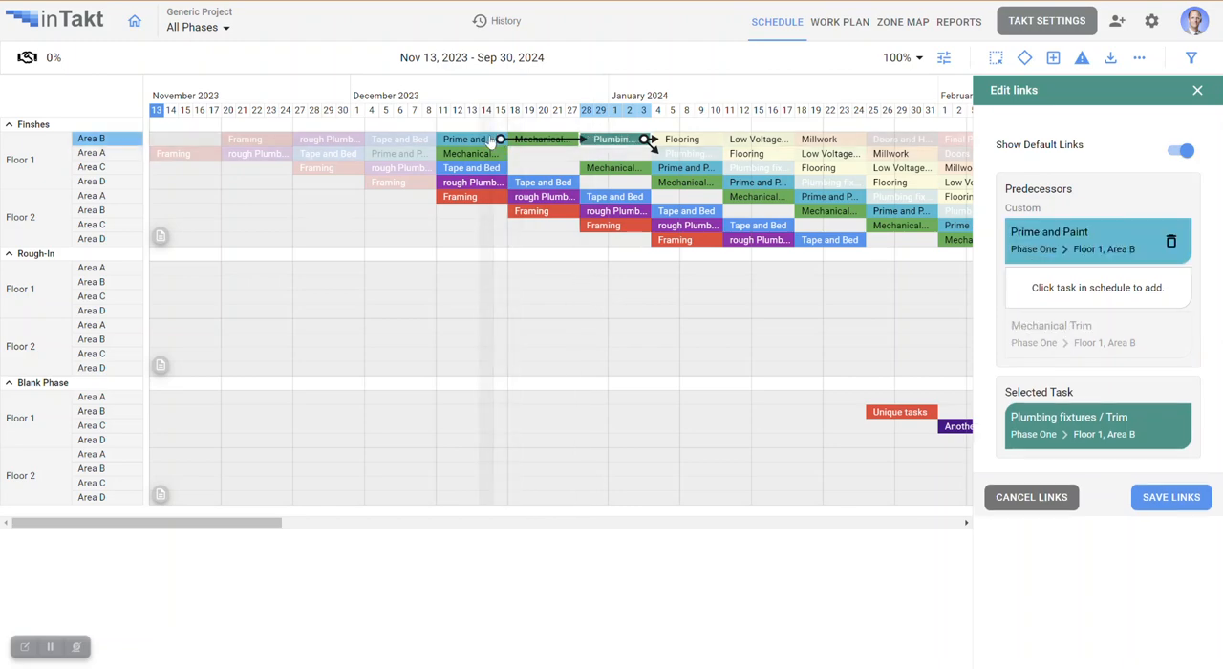
pyautogui.click(1169, 497)
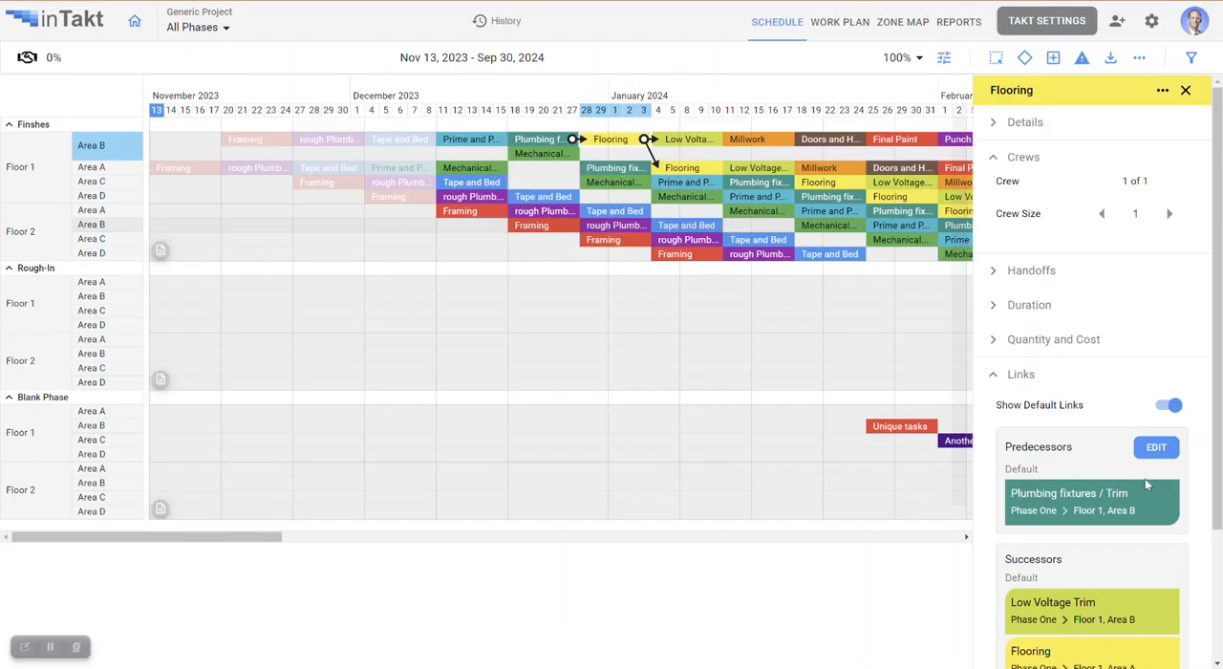
# Remove the Area B Plumbing fixtures / Trim predecessor from Plumbing fixtures / Trim in Finshes Floor 1, Area A and save the links.
pyautogui.click(611, 168)
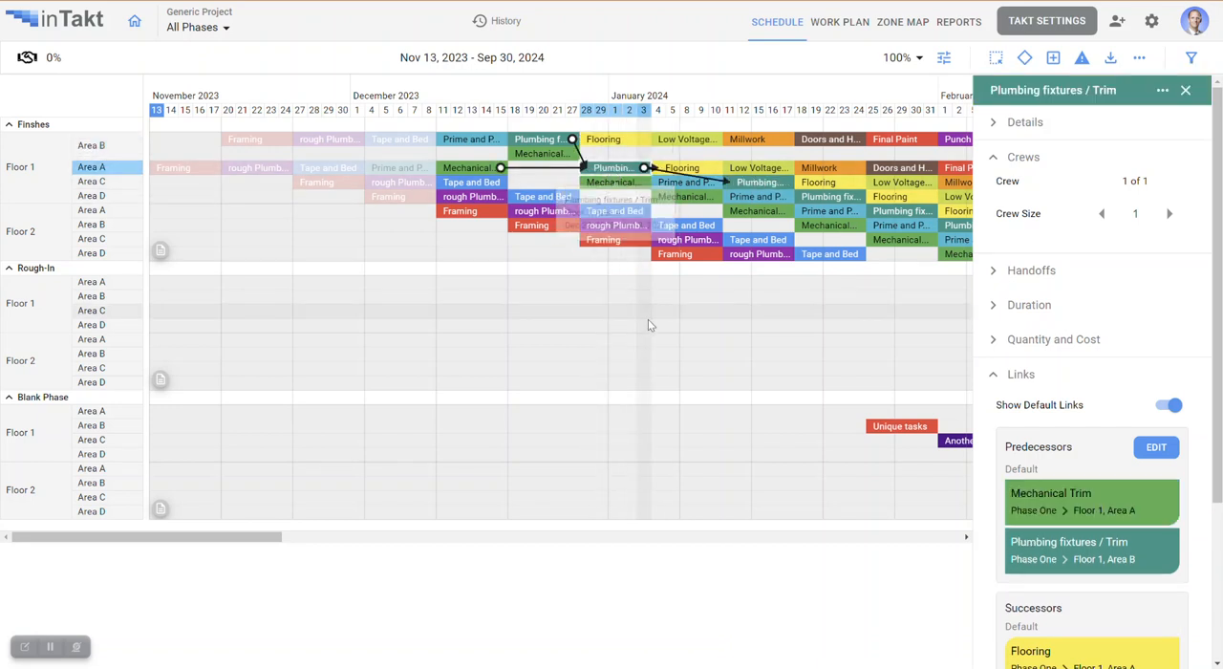
pyautogui.click(1155, 448)
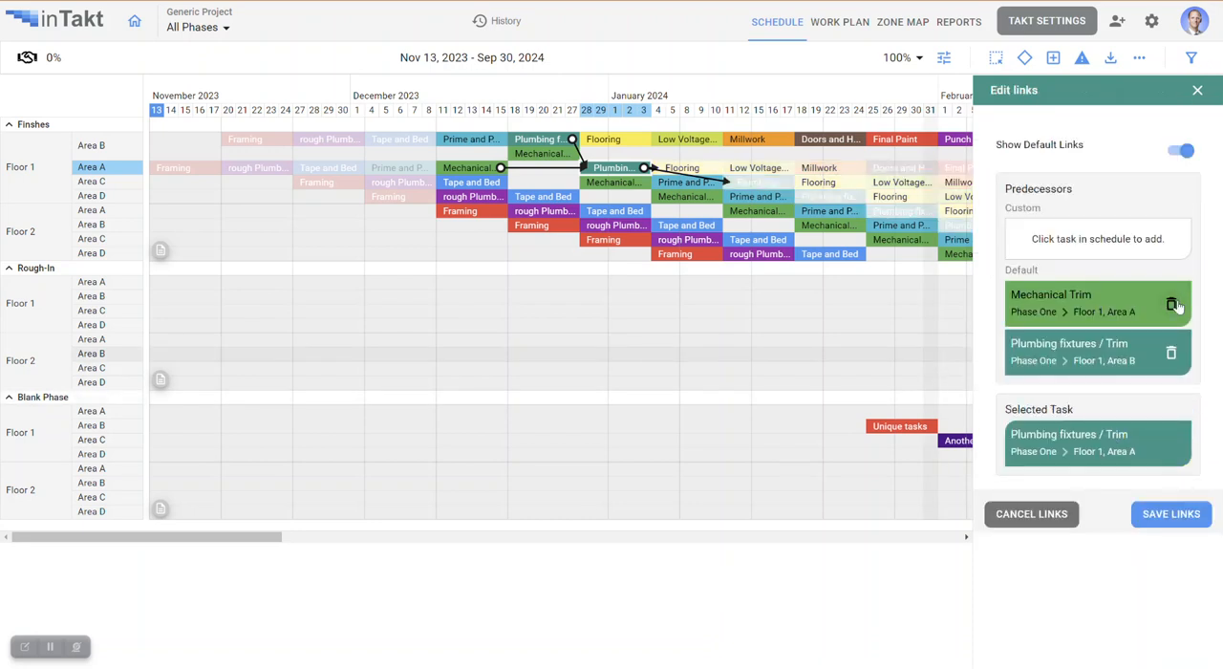
pyautogui.click(1171, 355)
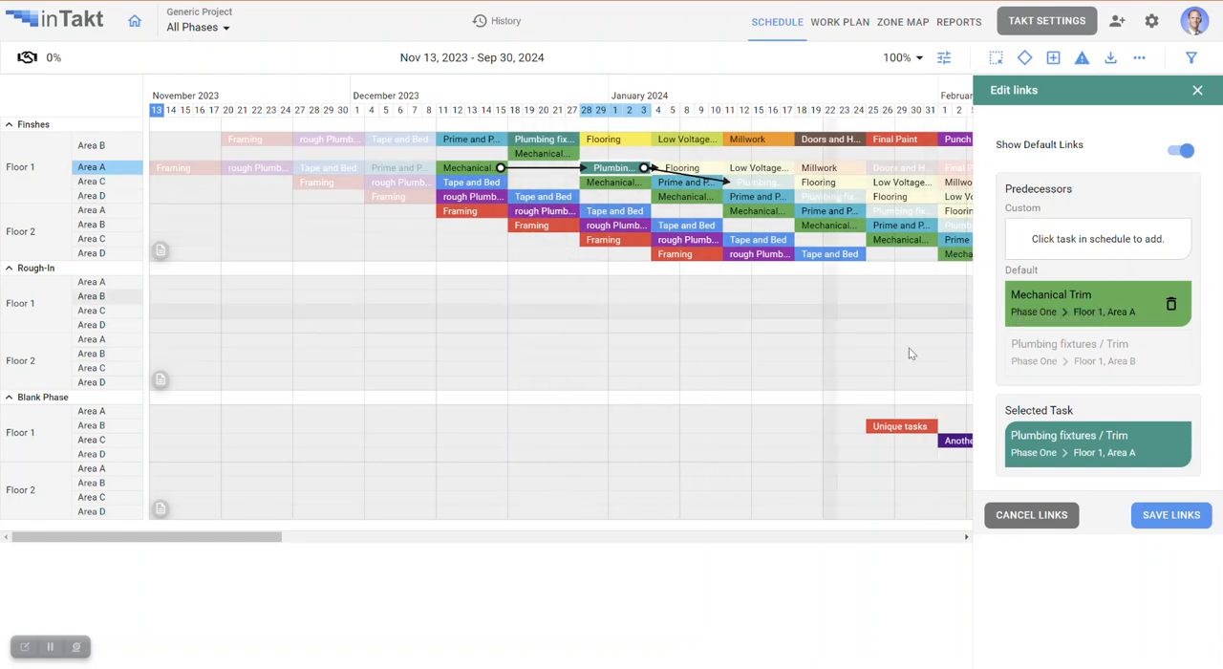
pyautogui.click(1143, 513)
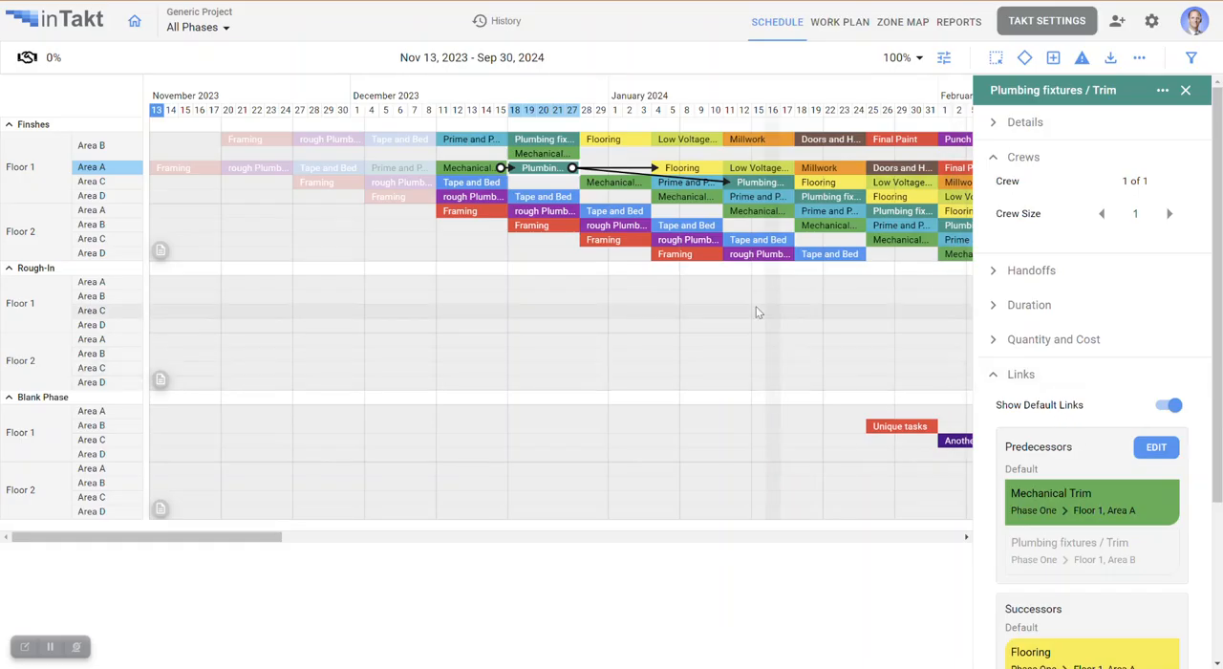
# Remove the Area B Mechanical Trim predecessor from Mechanical Trim in Finshes Floor 1, Area C and save the links.
pyautogui.click(616, 185)
pyautogui.click(1148, 449)
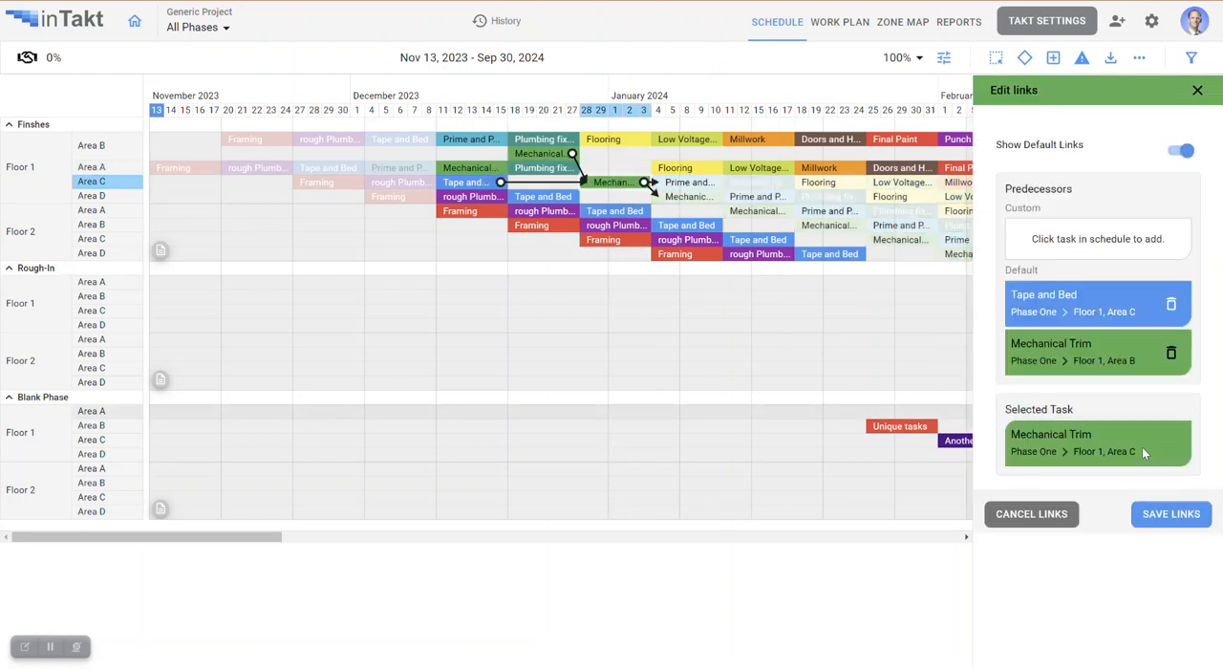
pyautogui.click(1170, 353)
pyautogui.click(1171, 513)
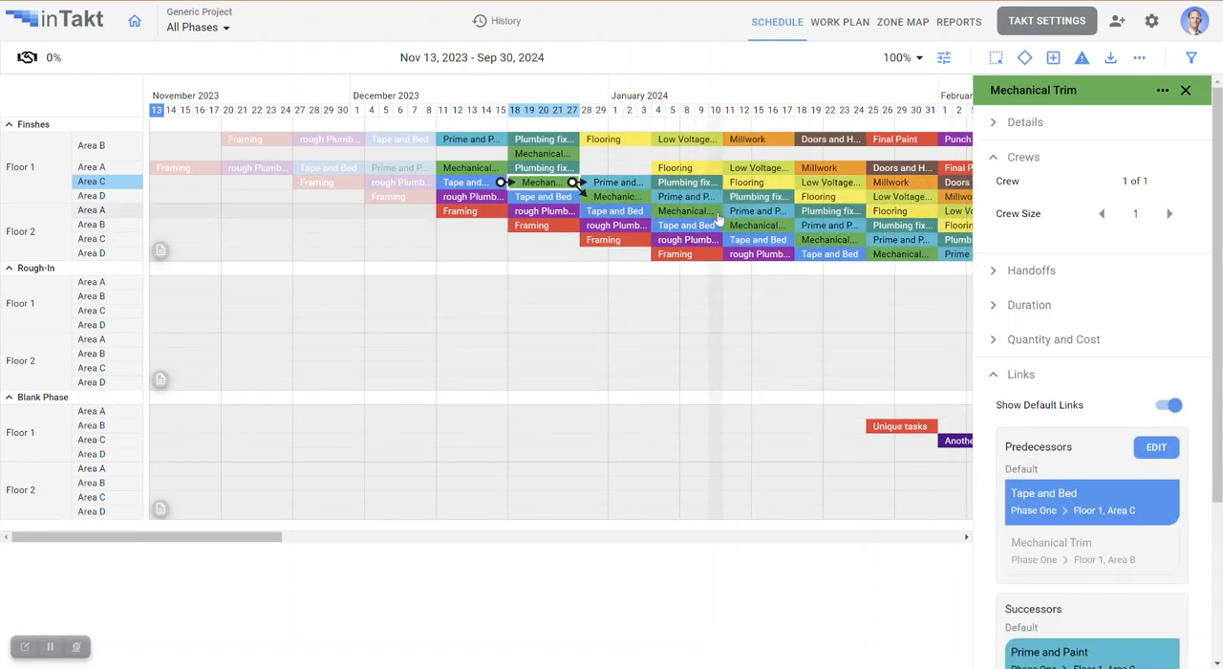
# Remove the Area B Flooring predecessor from Flooring in Finshes Floor 1, Area A, save the links, and close the task details.
pyautogui.click(690, 169)
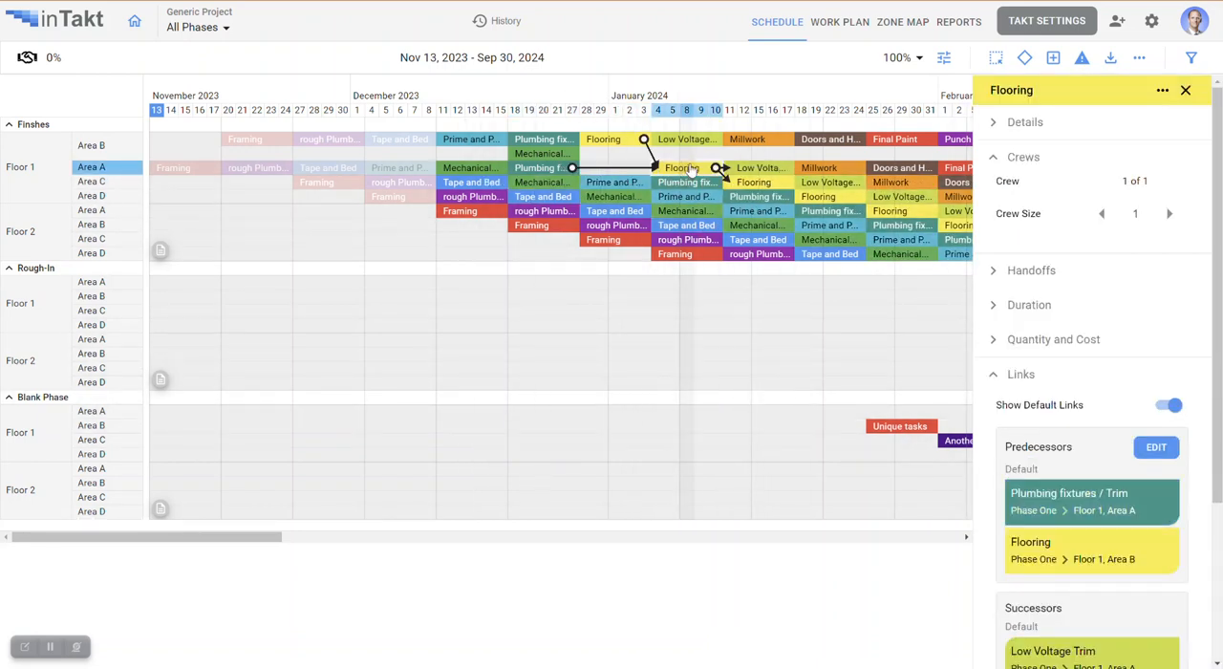
pyautogui.click(1151, 451)
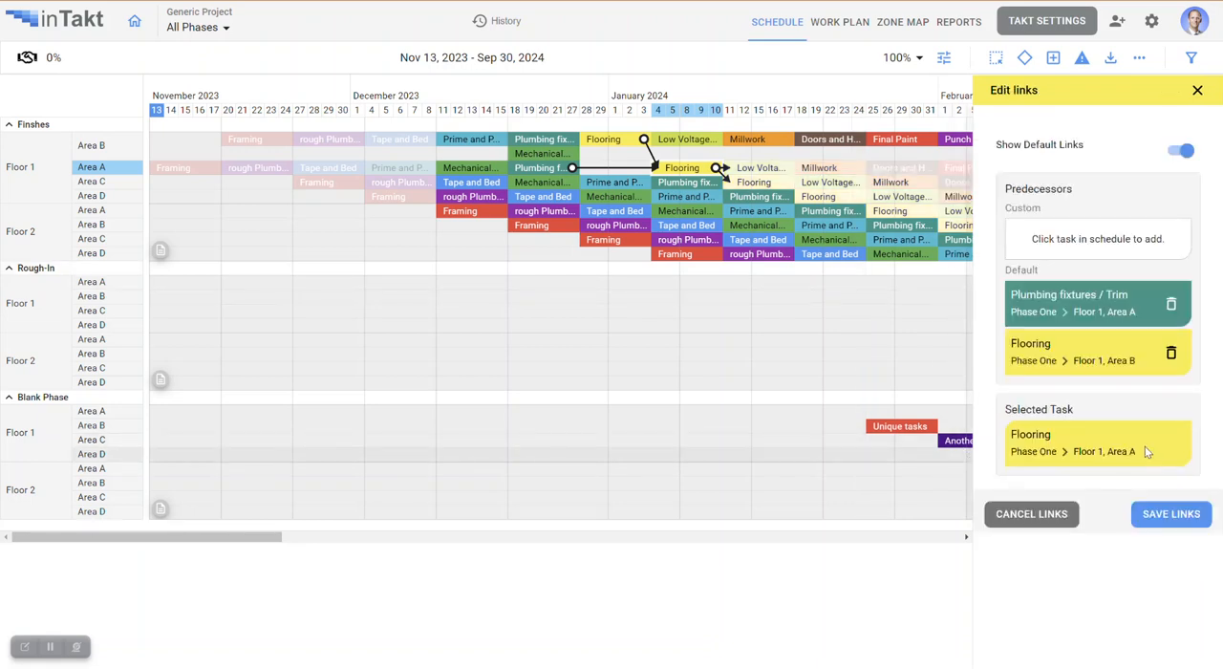
pyautogui.click(1171, 354)
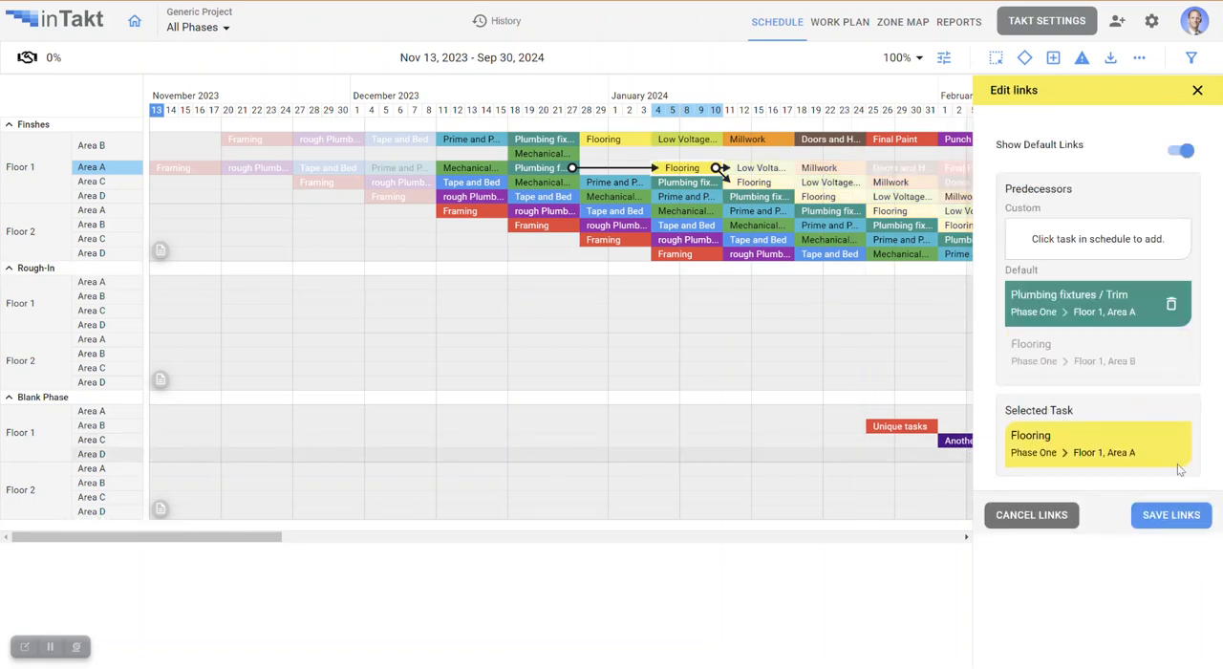
pyautogui.click(1171, 515)
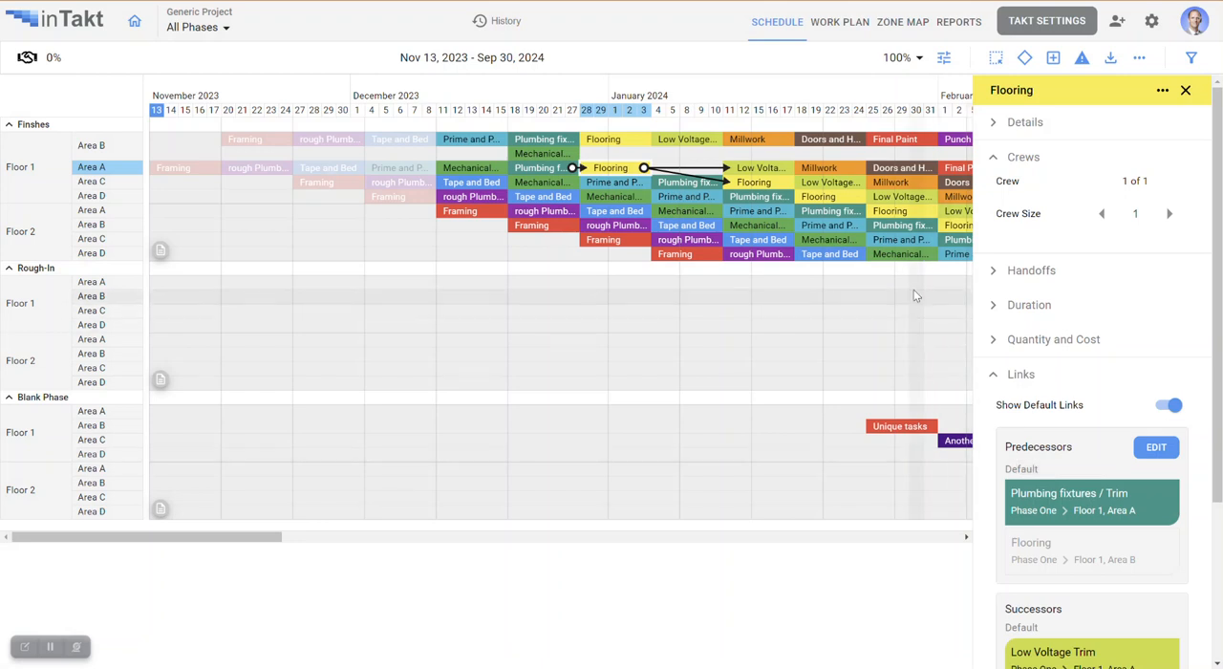
pyautogui.moveTo(229, 538); pyautogui.dragTo(273, 546)
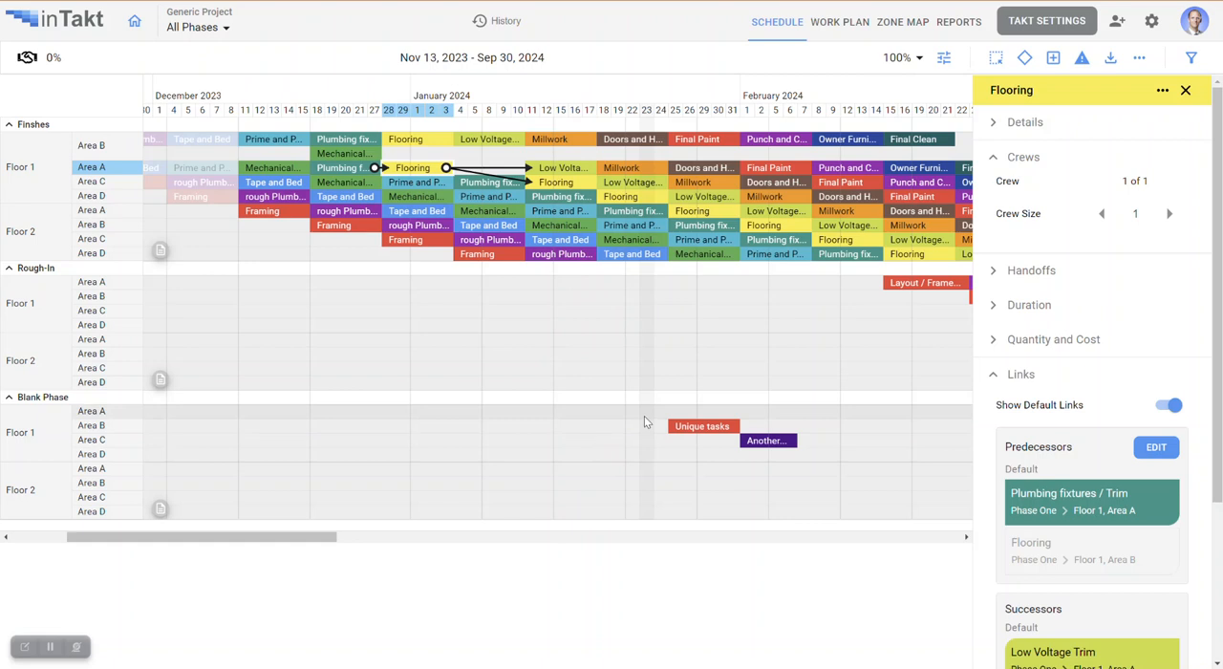
pyautogui.moveTo(325, 537); pyautogui.dragTo(266, 538)
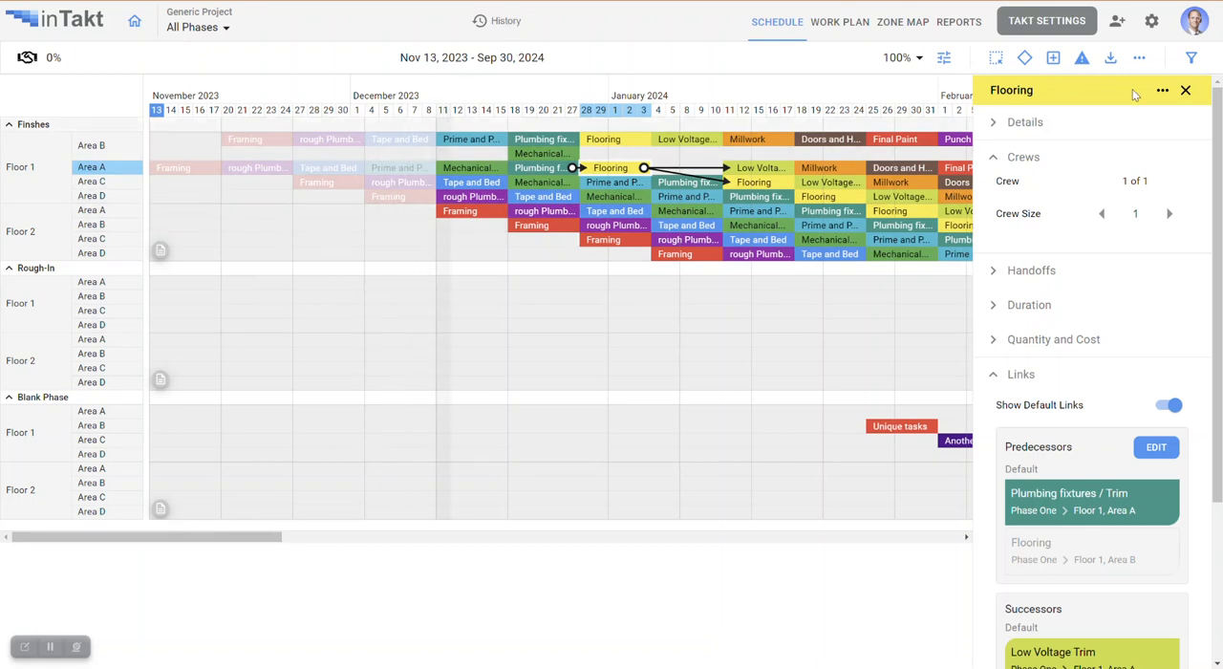
pyautogui.click(1186, 90)
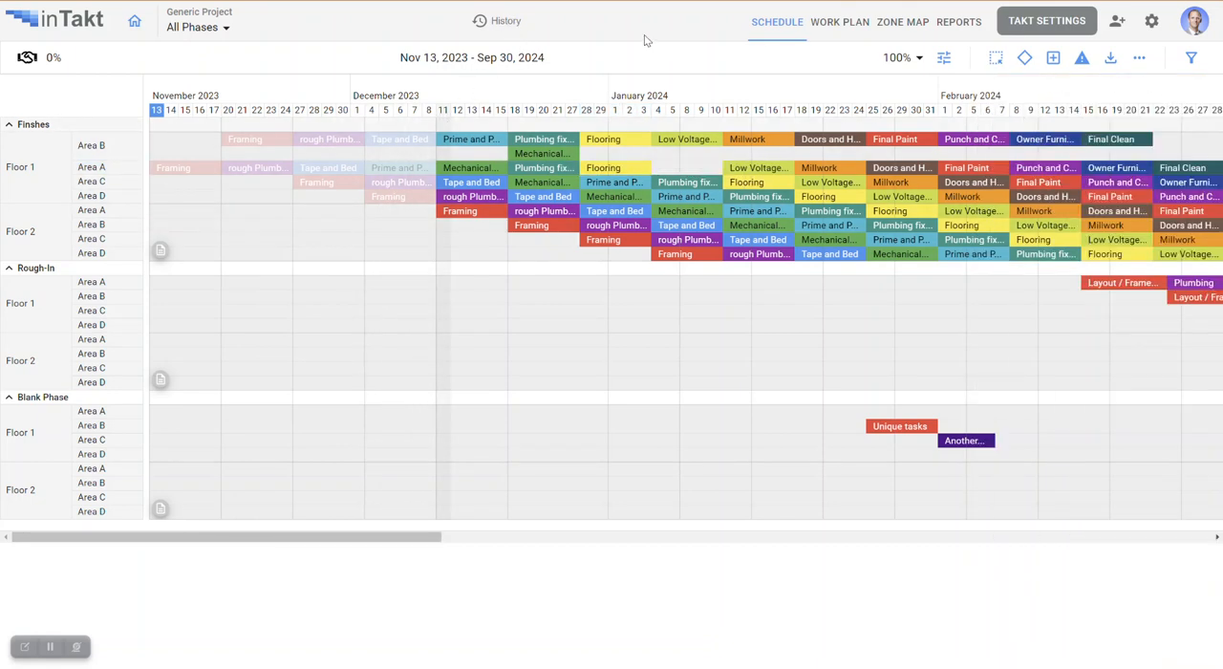
# Star the Nov 13, 2023 at 11:53 PM version in the version history and save it as "Original Plan".
pyautogui.click(497, 23)
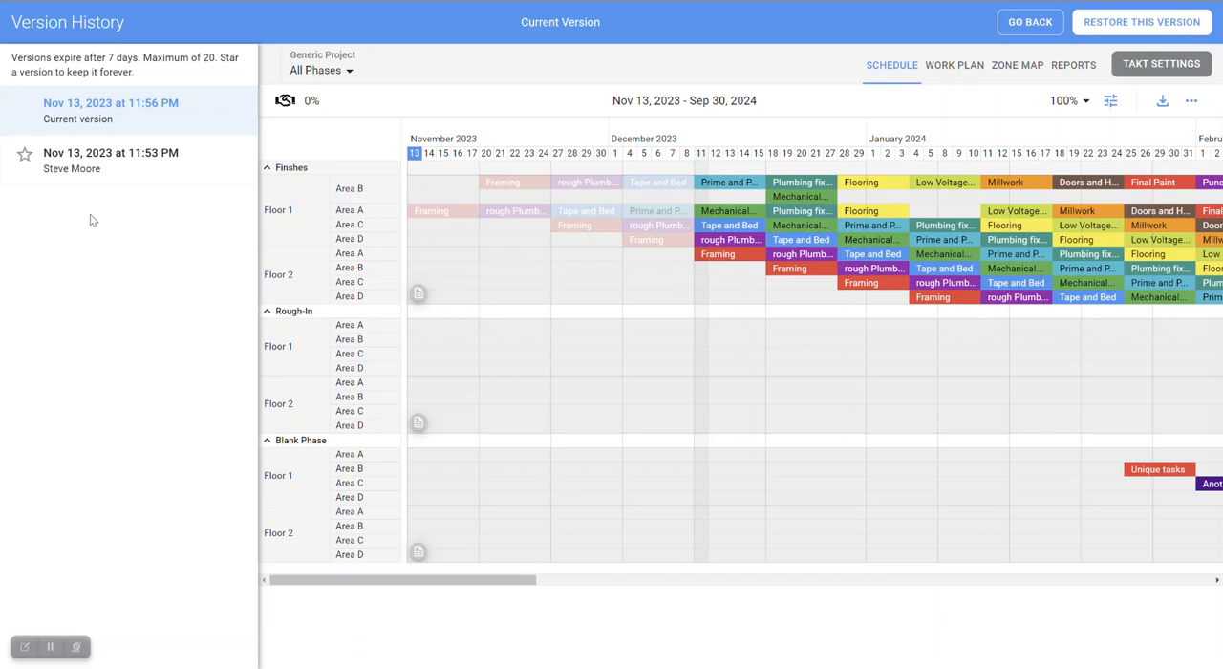
pyautogui.click(26, 157)
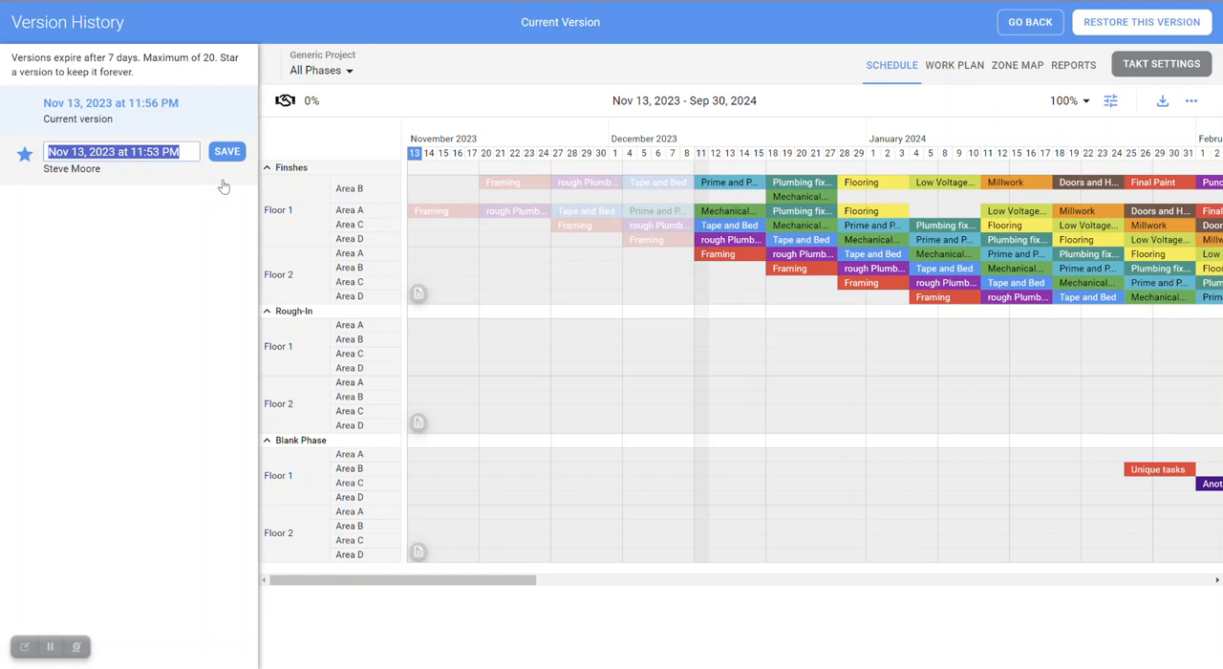
pyautogui.write('Orig')
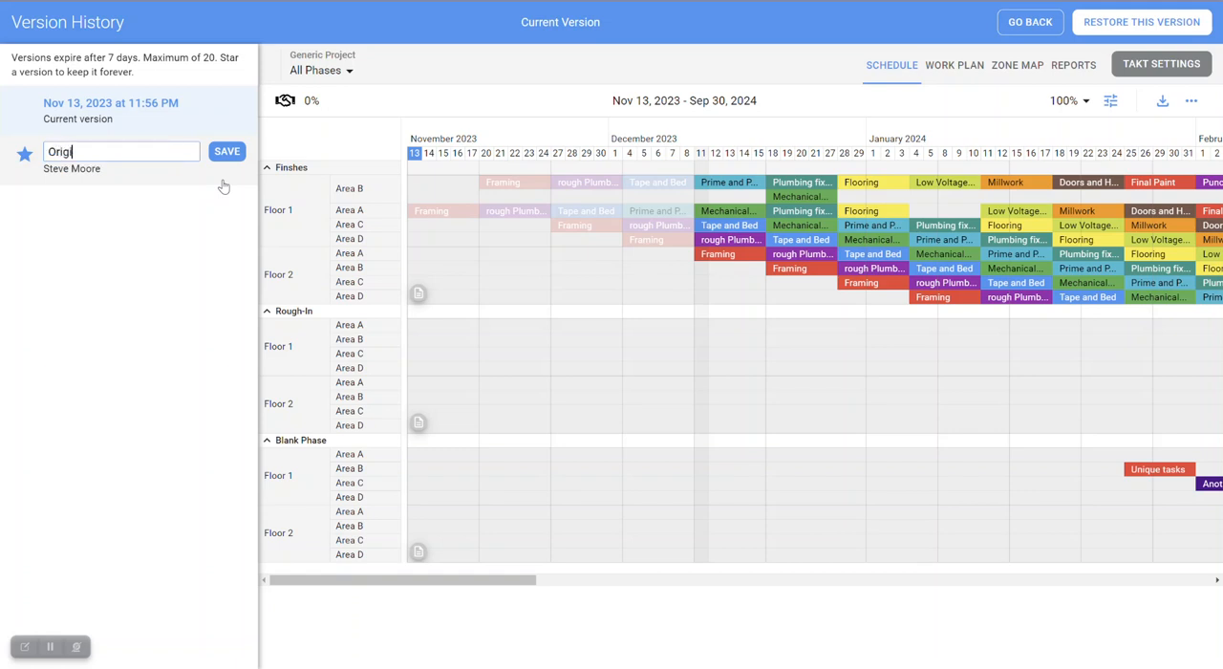
pyautogui.write('inal Plan')
pyautogui.click(237, 159)
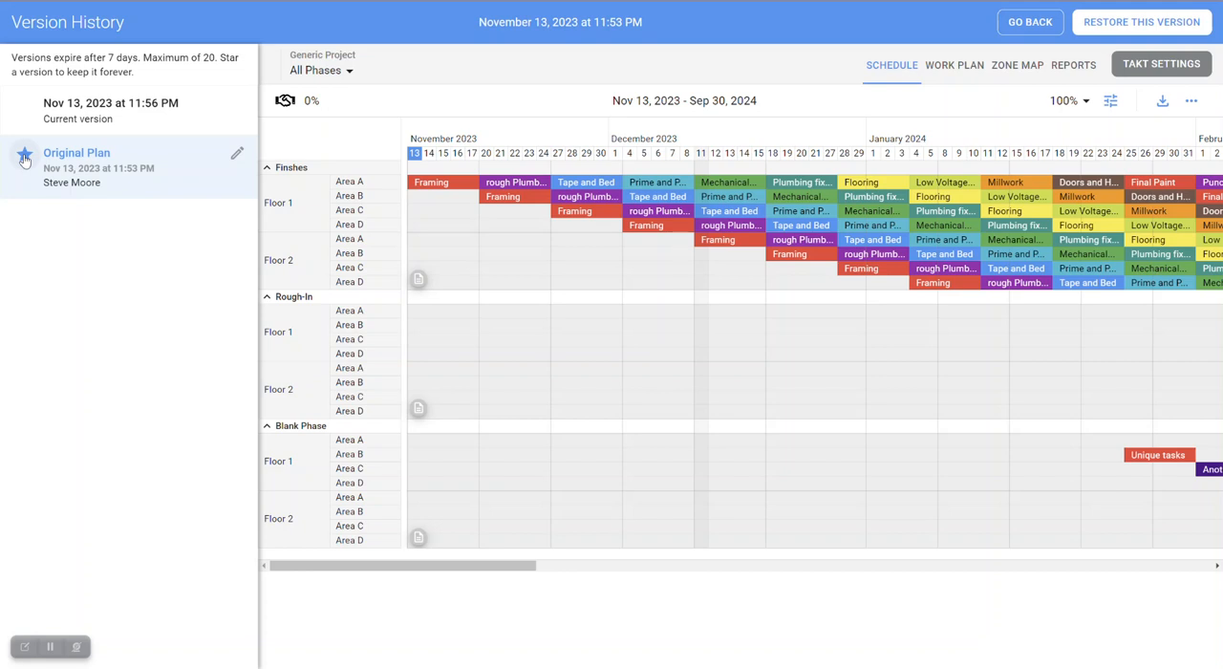
# Restore the schedule to the Original Plan version and confirm the reversion.
pyautogui.click(1113, 31)
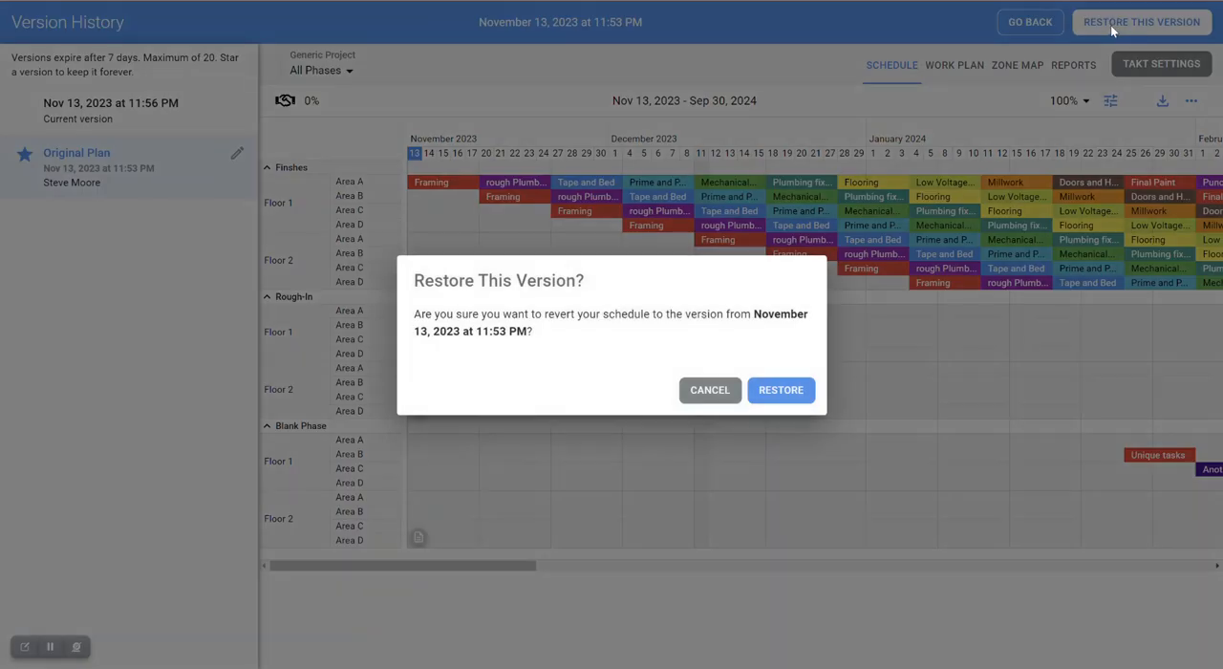
pyautogui.click(789, 388)
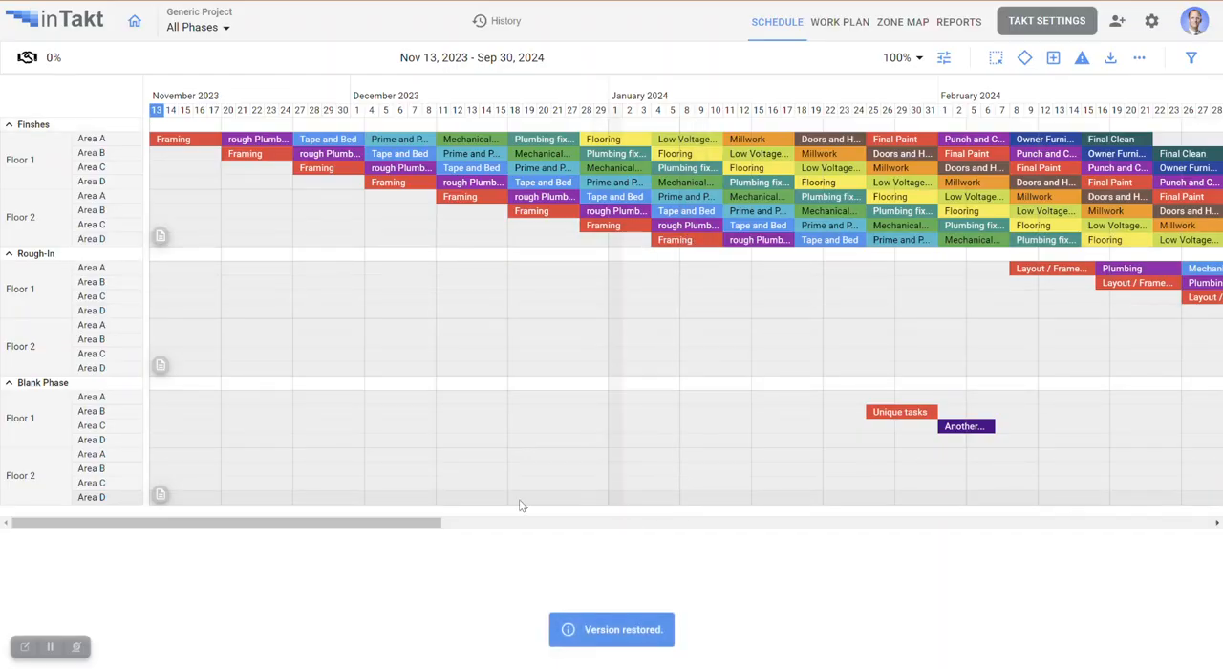
pyautogui.moveTo(393, 523)
pyautogui.mouseDown()
pyautogui.moveTo(564, 532)
pyautogui.moveTo(386, 534)
pyautogui.mouseUp()
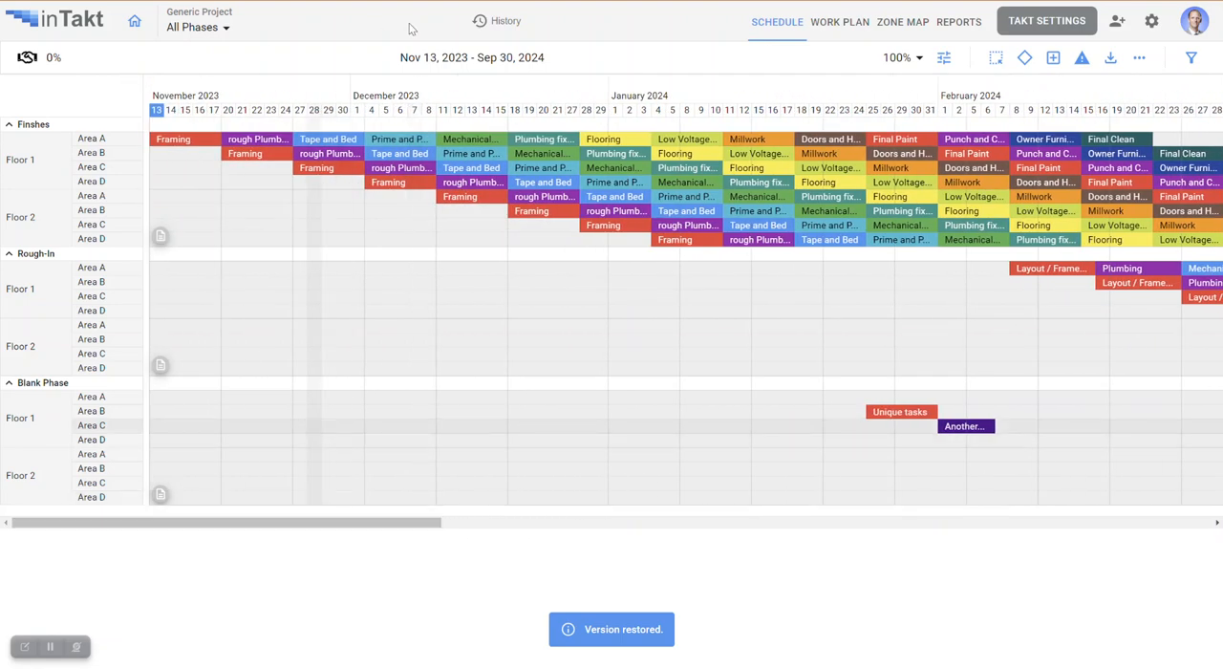
# Restore the schedule to the unstarred Nov 13, 2023 at 11:57 PM version from the version history.
pyautogui.click(492, 25)
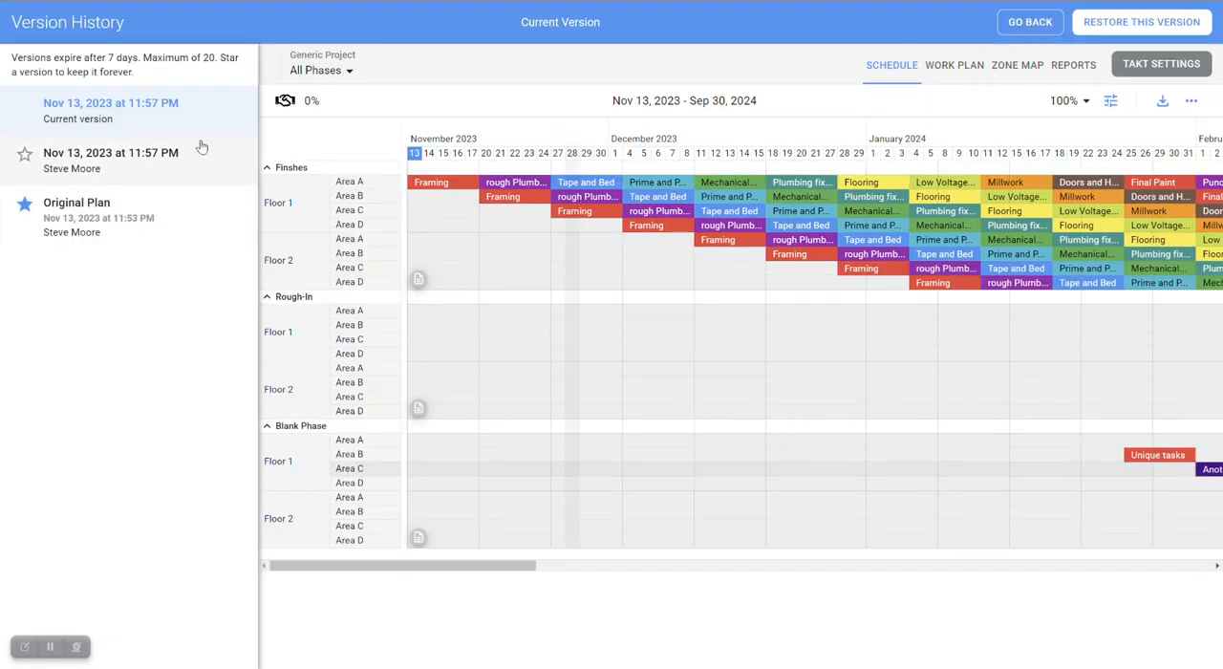
pyautogui.click(115, 158)
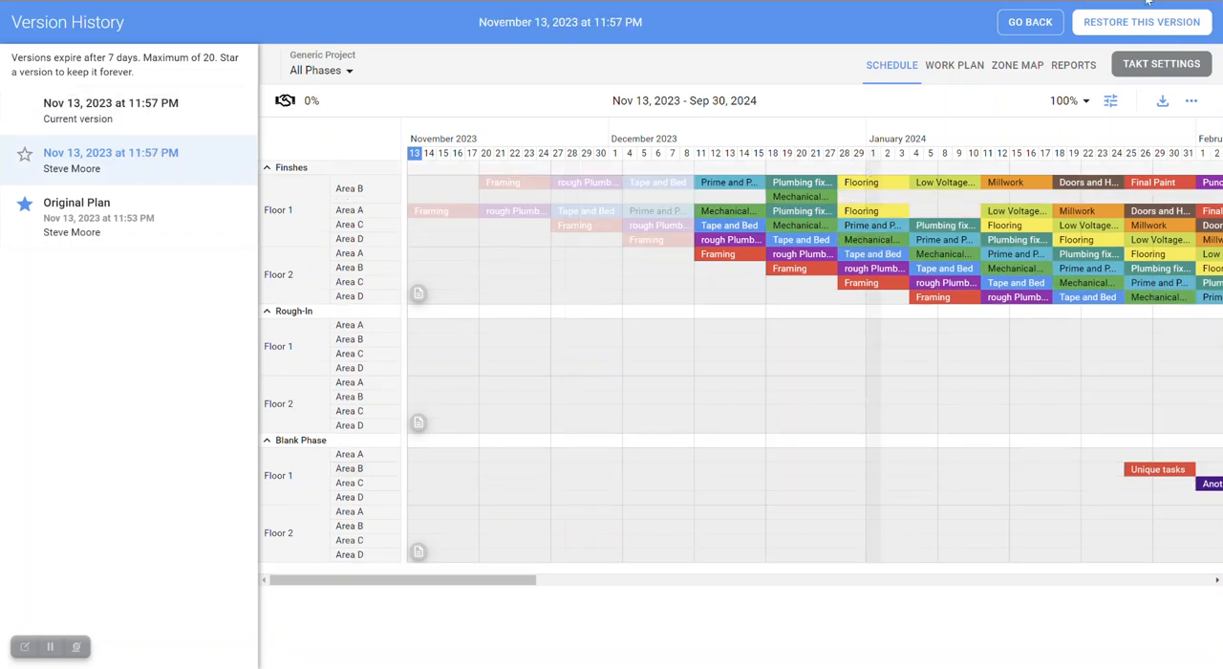
pyautogui.click(1136, 29)
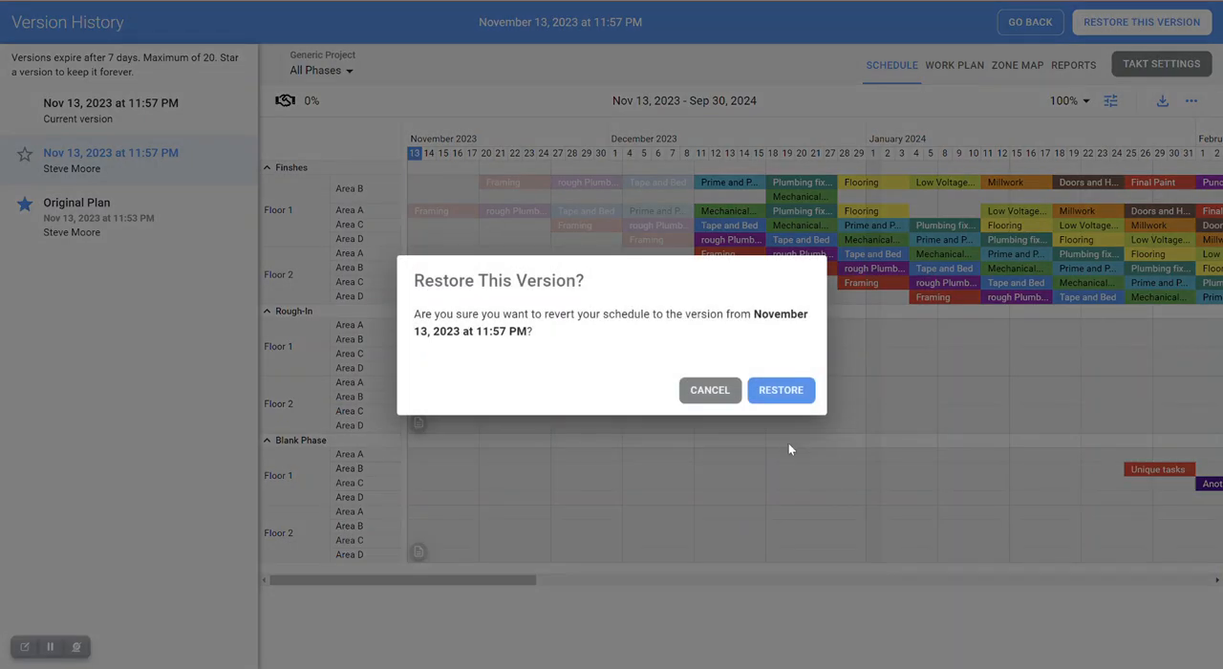
pyautogui.click(781, 391)
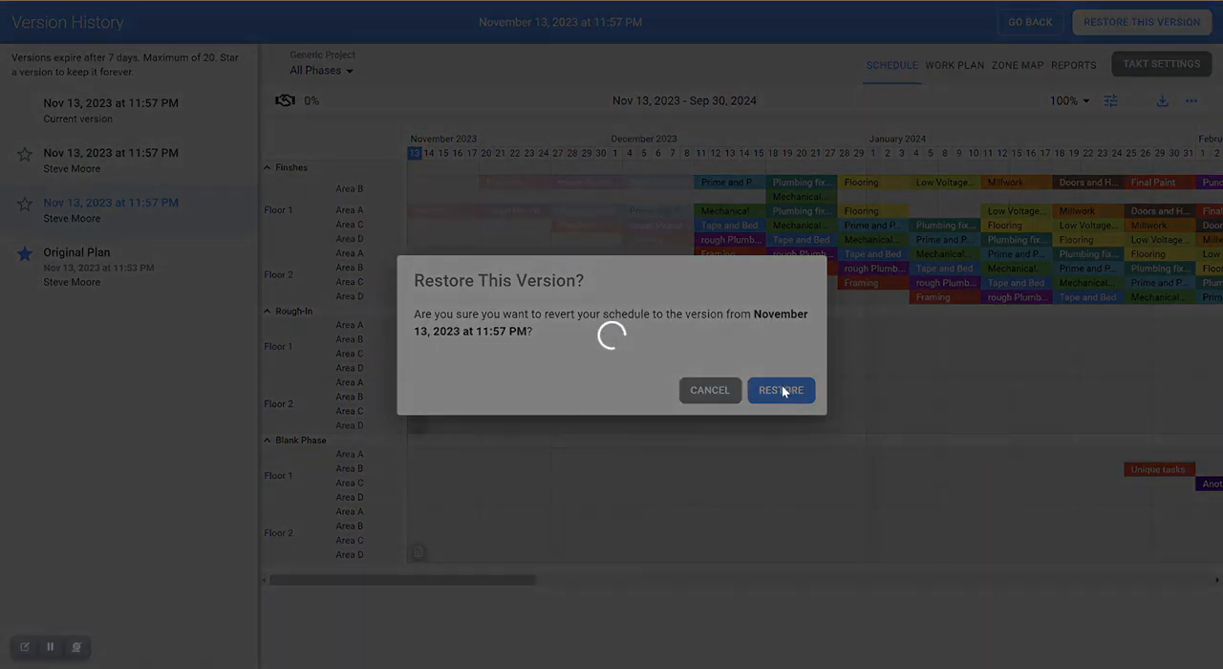